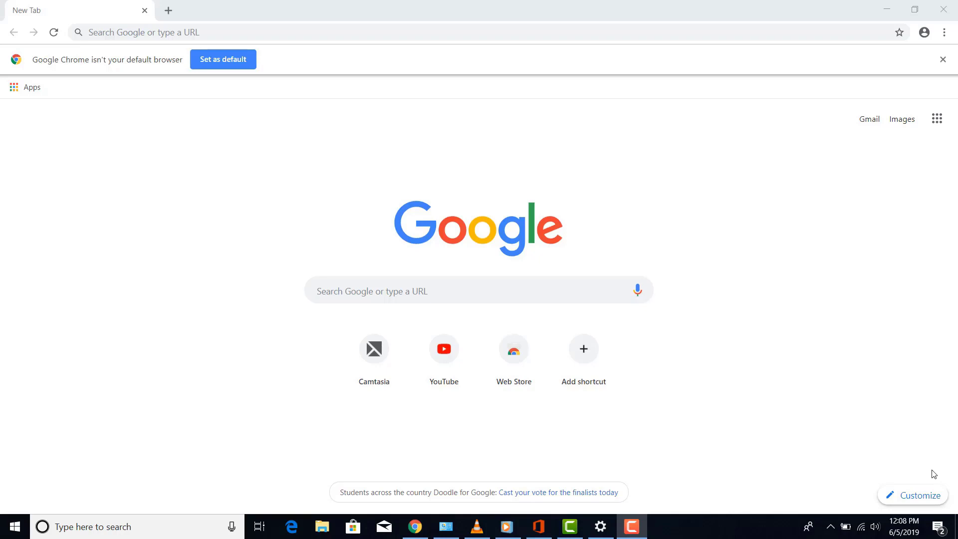
Search Google for 'anypoint studio download' from the Chrome address bar
left_click(178, 27)
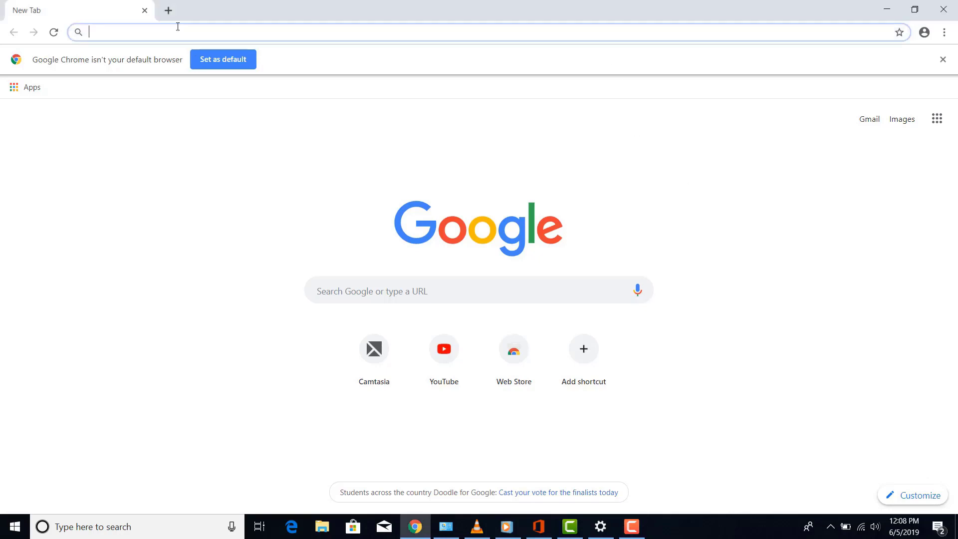
type("Anypoint studio download")
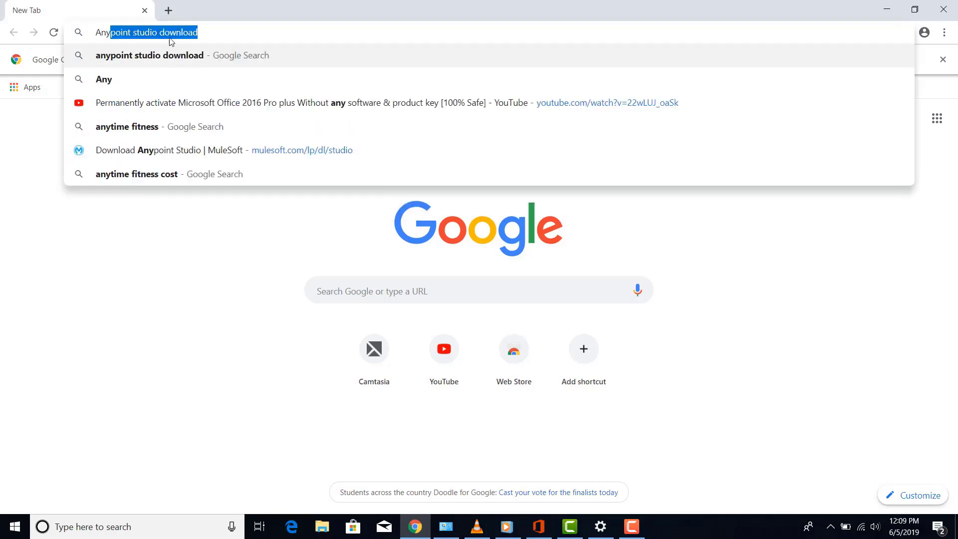
left_click(148, 64)
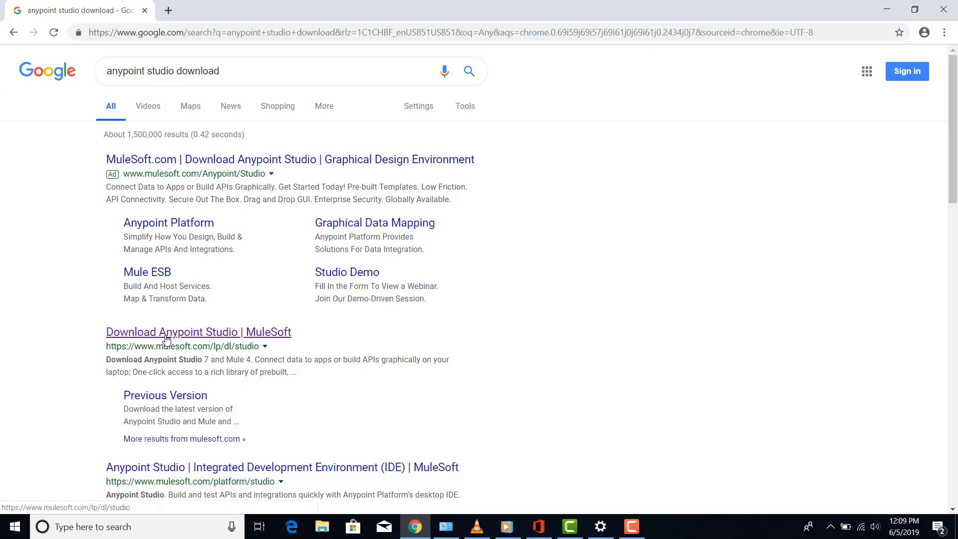
Open the MuleSoft Anypoint Studio download page and scroll to the 'OpenJDK 8 is required' note
left_click(167, 332)
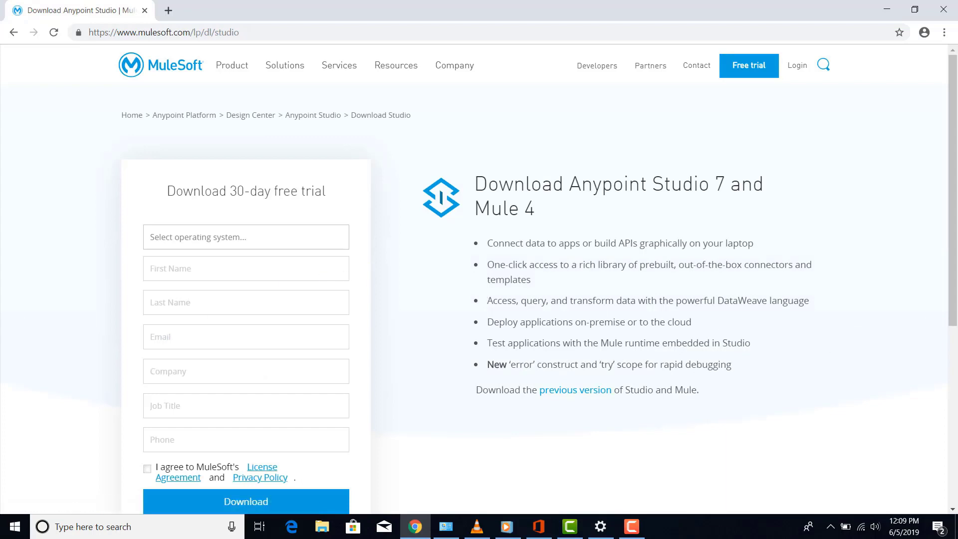
scroll(953, 511, "down", 1)
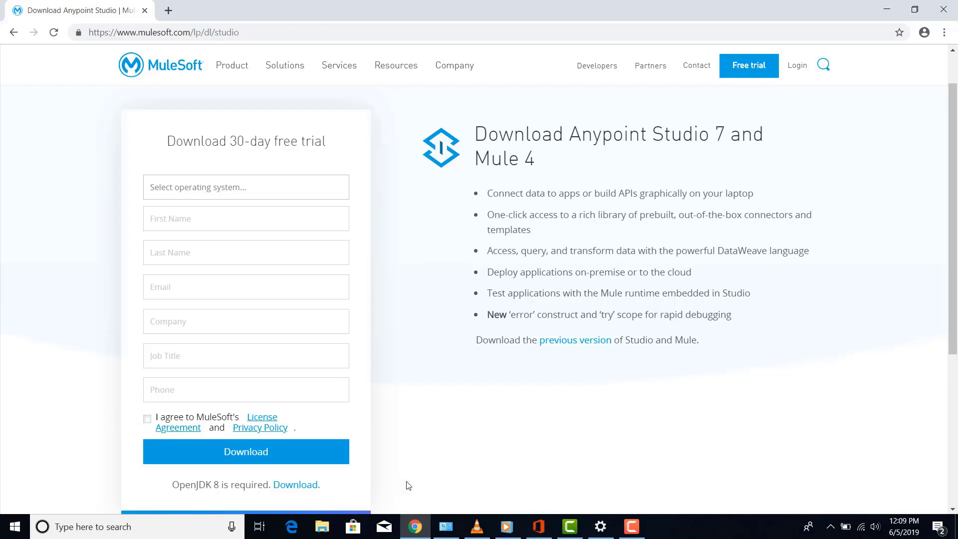
scroll(952, 511, "down", 3)
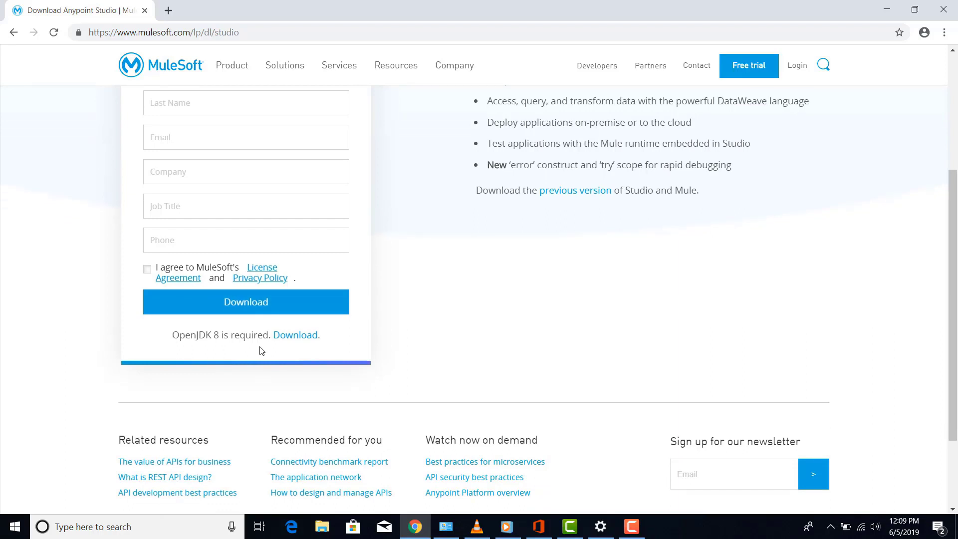
Open the AdoptOpenJDK download site and browse the OpenJDK 8 builds for other platforms
double_click(306, 338)
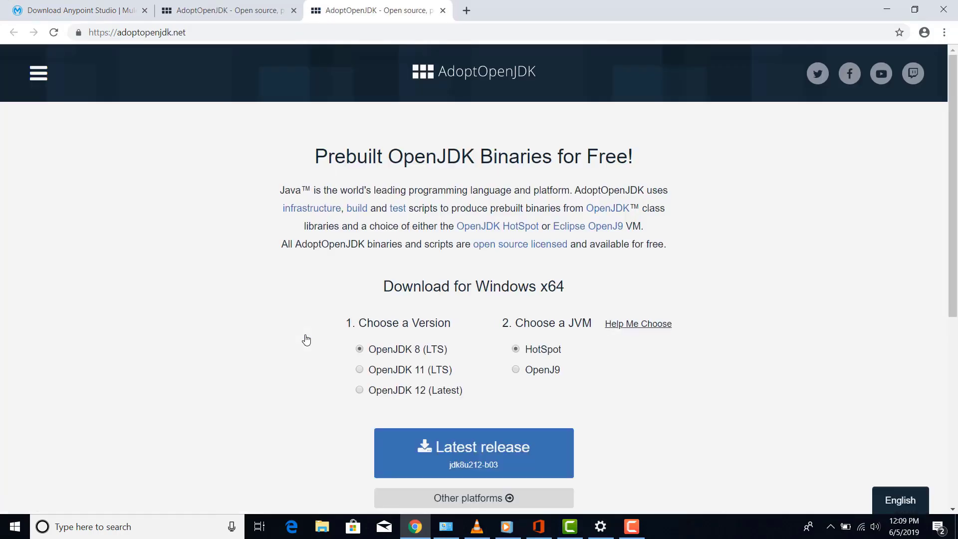
left_click(953, 510)
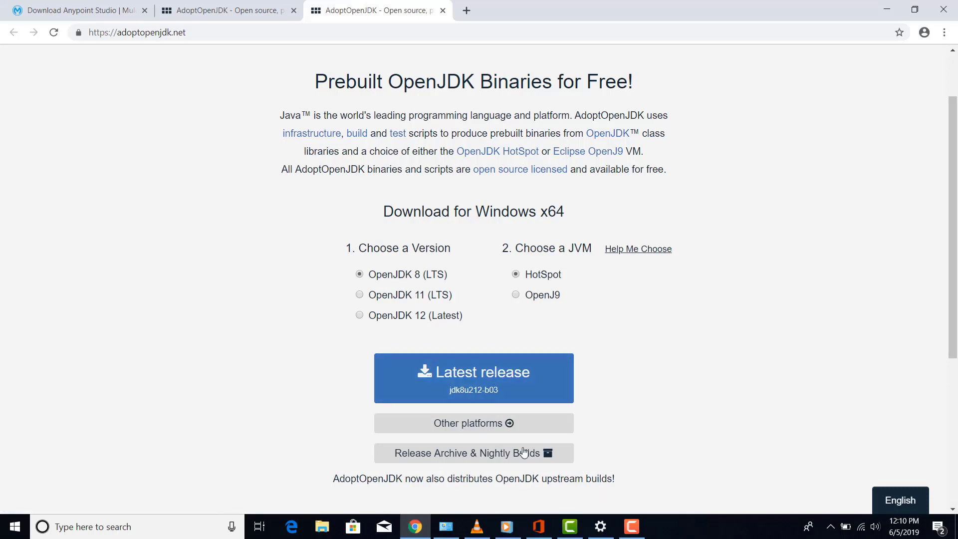
left_click(496, 432)
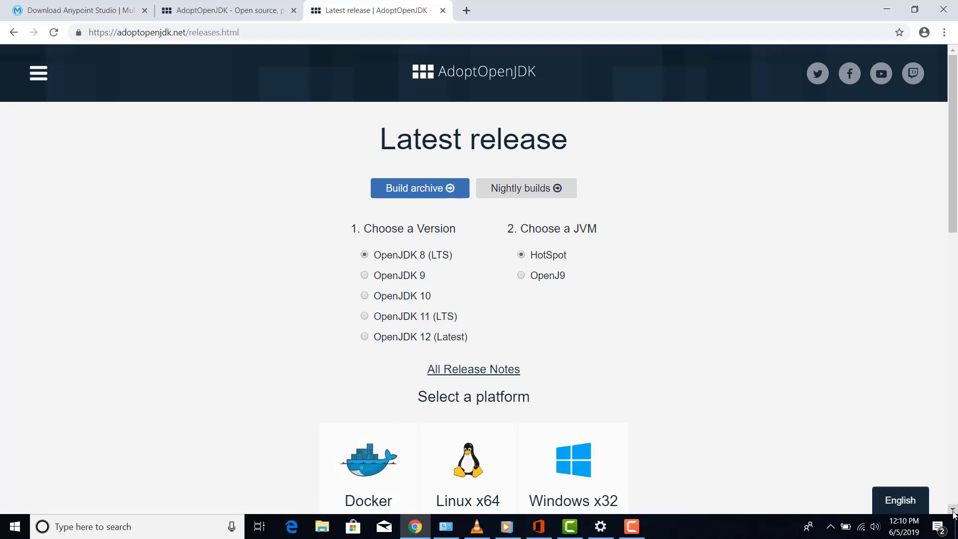
scroll(954, 513, "down", 3)
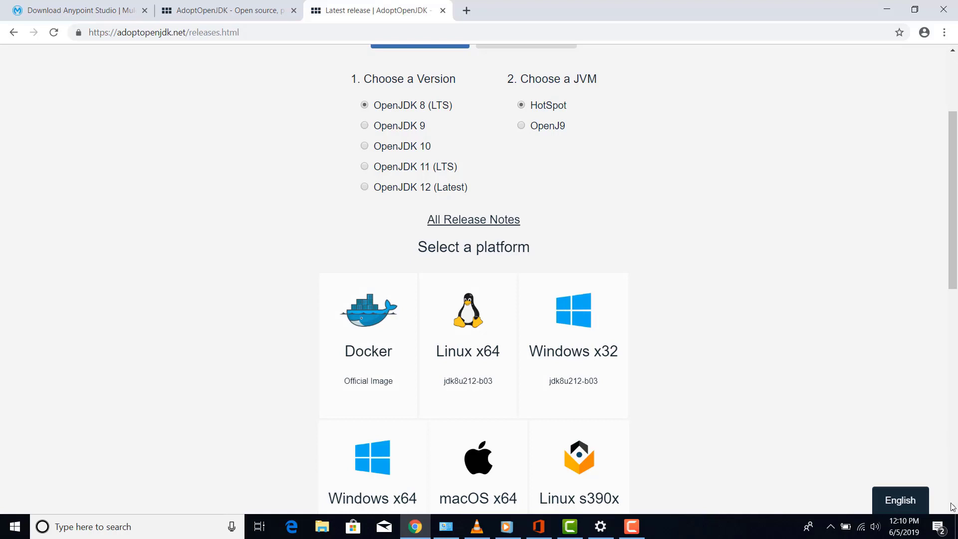
scroll(879, 462, "down", 7)
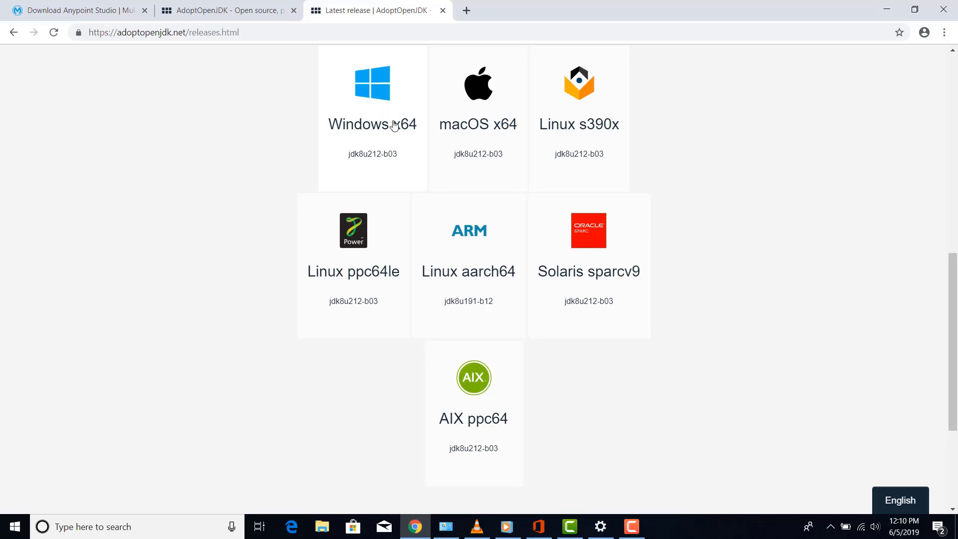
Confirm in Control Panel's System page that Windows is a 64-bit OS, then minimize it
left_click(99, 529)
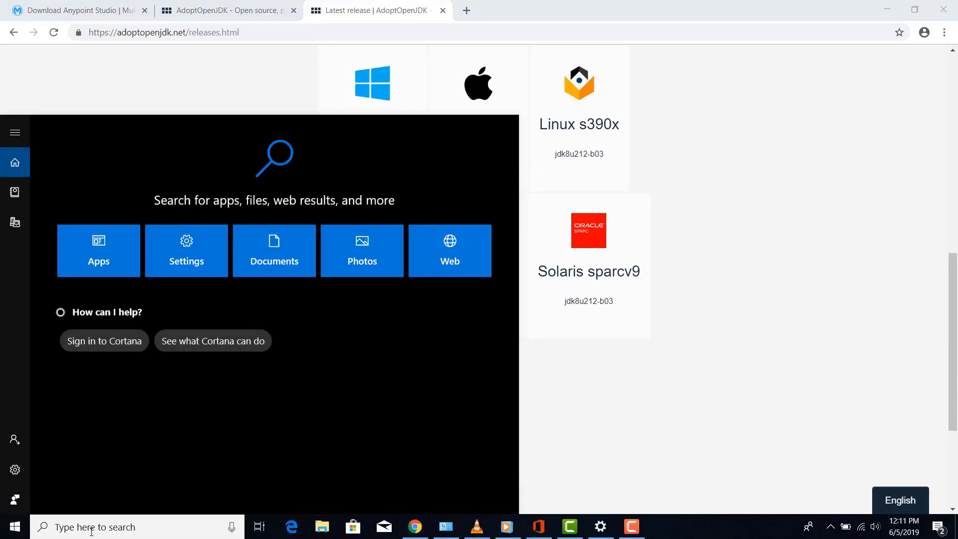
type("c")
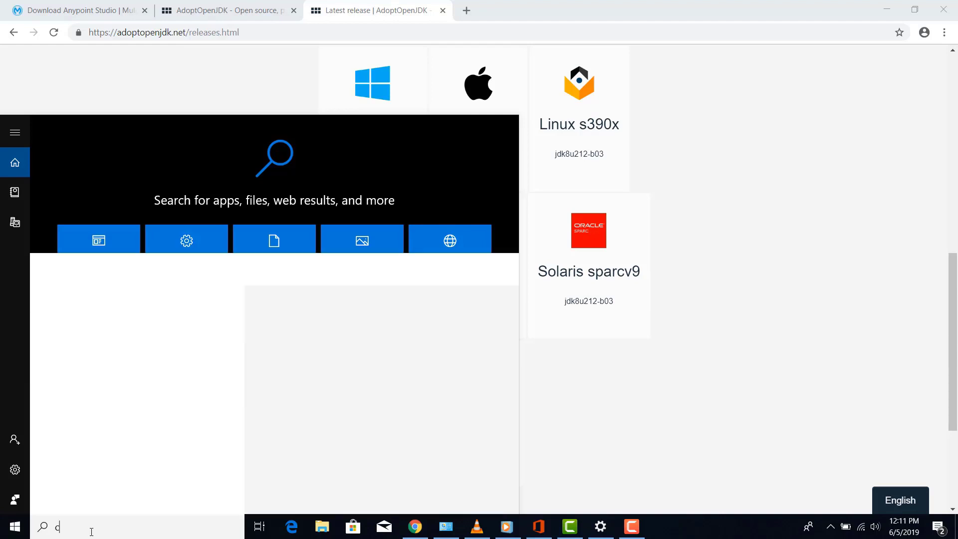
type("on")
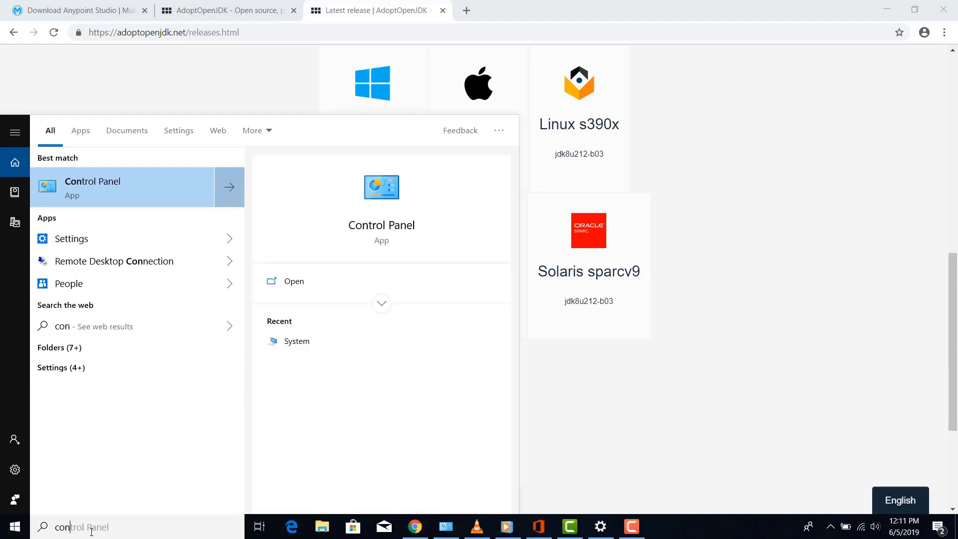
left_click(102, 187)
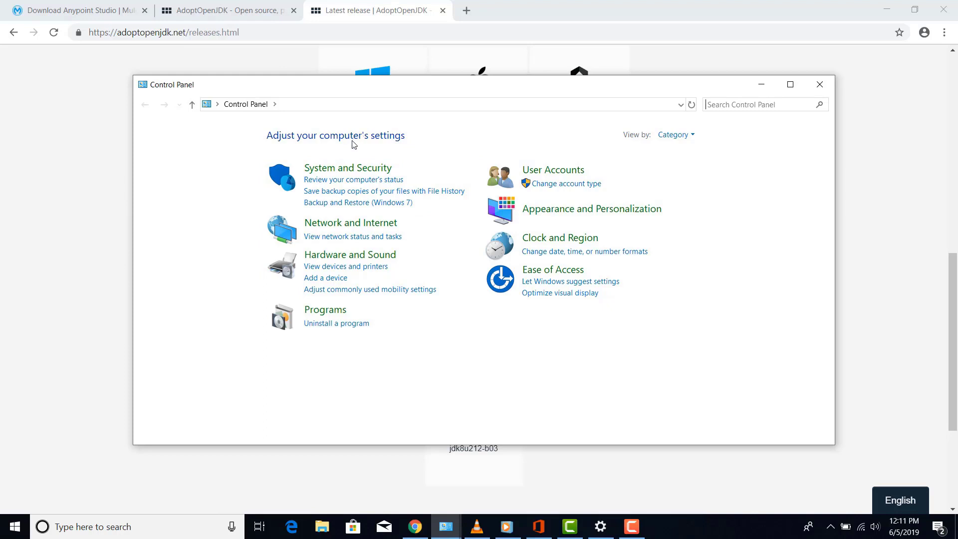
left_click(342, 168)
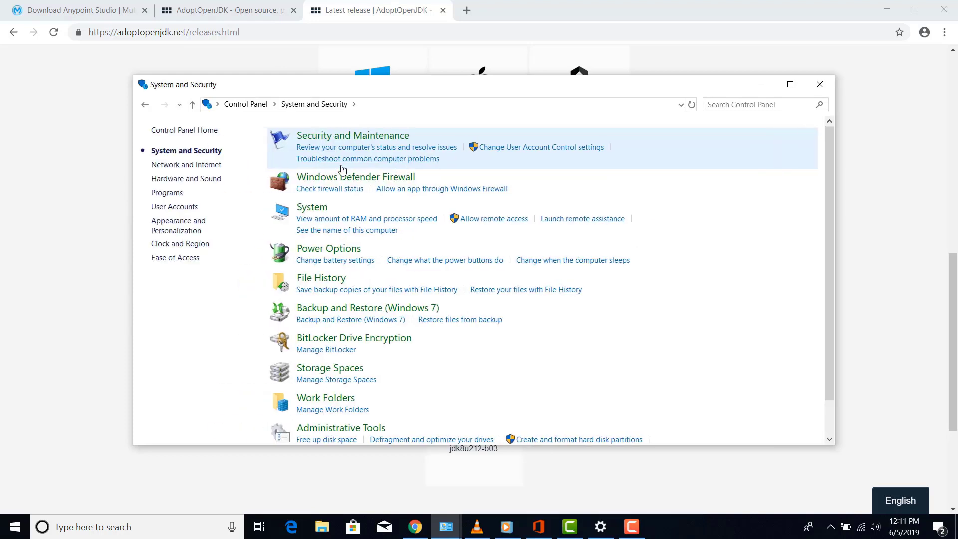
left_click(314, 208)
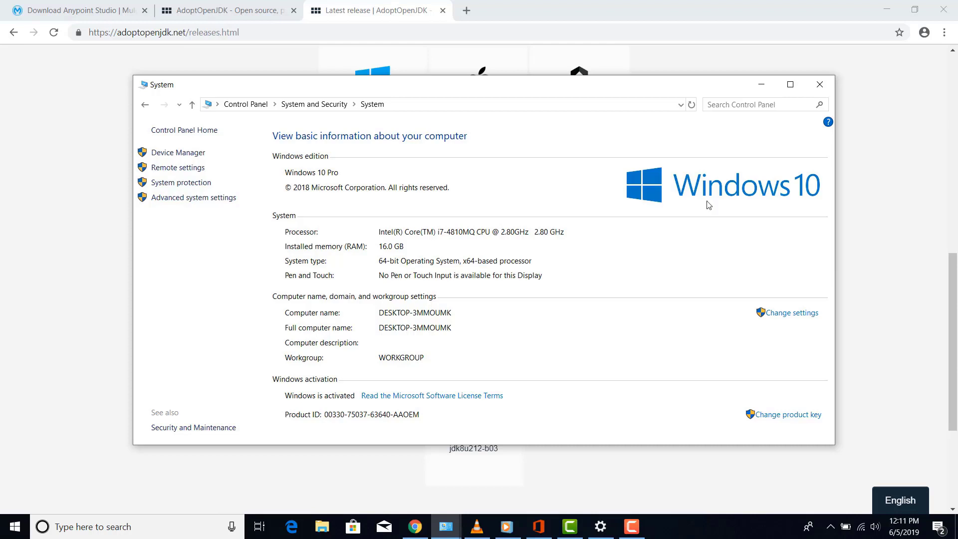
left_click(761, 86)
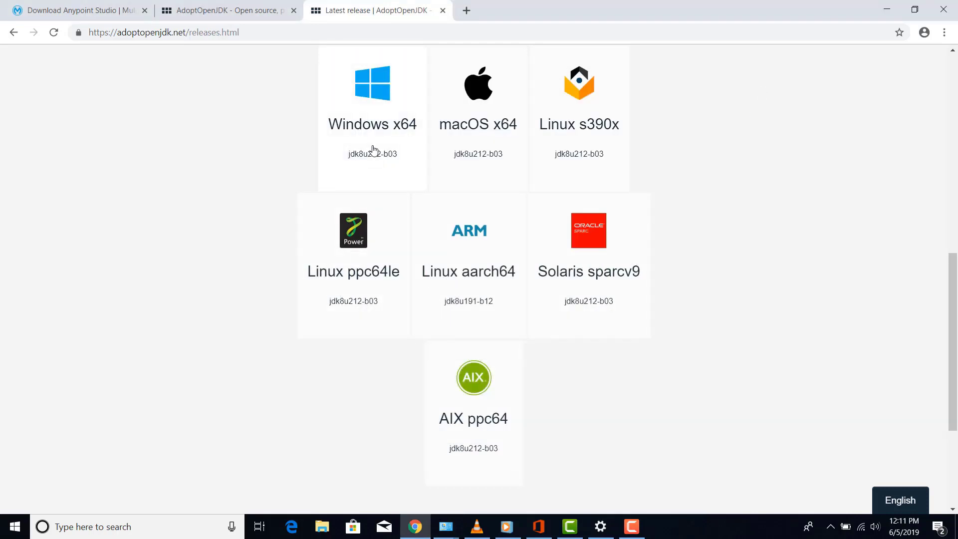
Download the Windows x64 JDK installer and launch the AdoptOpenJDK 8.0.212.03 setup wizard
left_click(382, 117)
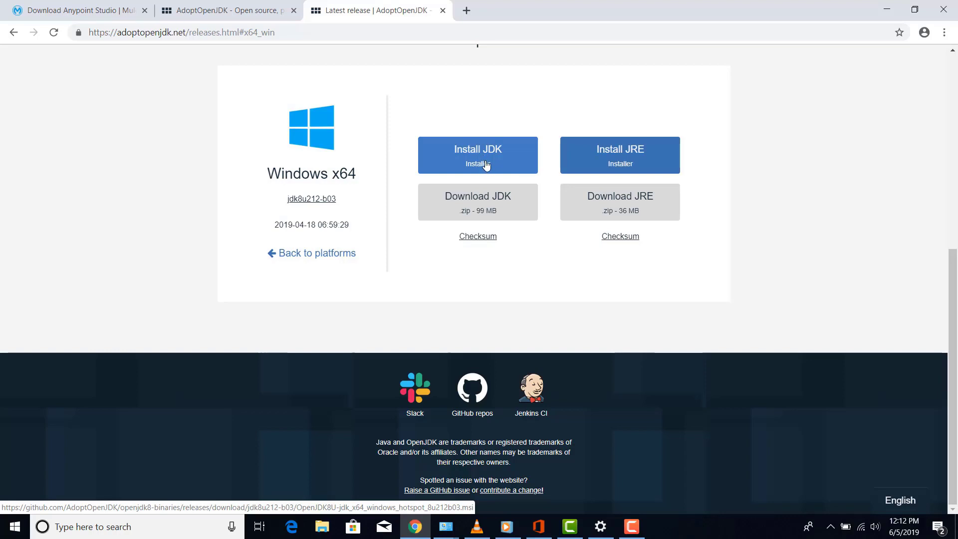
left_click(491, 165)
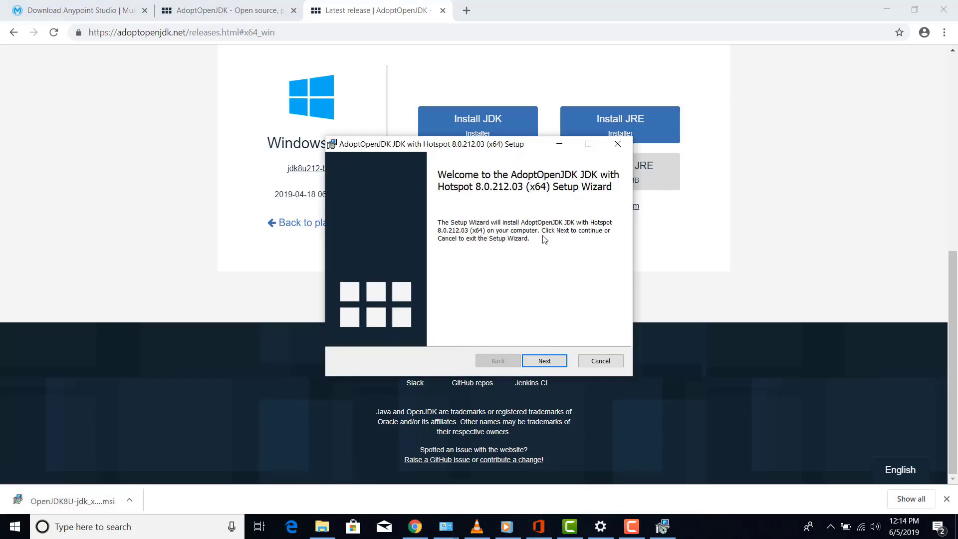
Install JDK with Hotspot 8.0.212.03, accepting the license and keeping default features
left_click(538, 362)
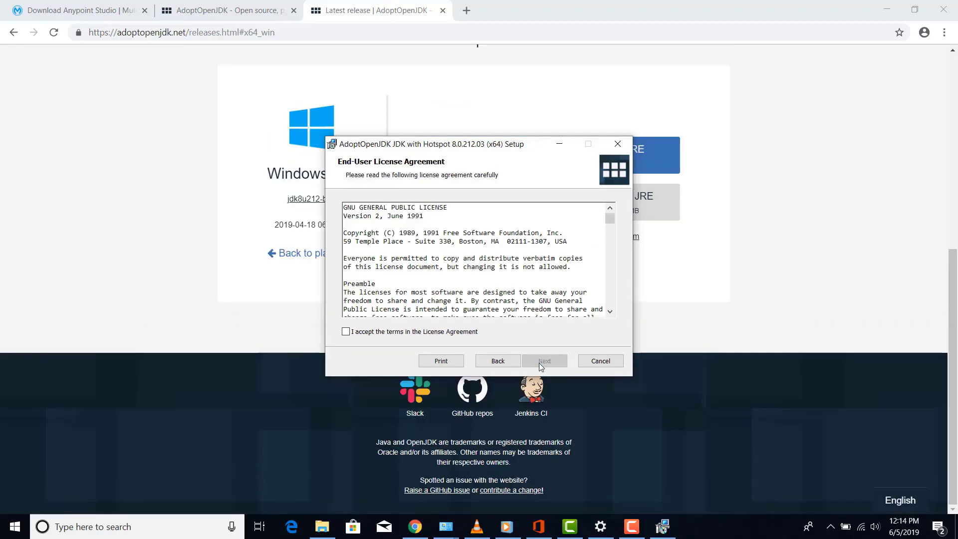
left_click(345, 332)
left_click(547, 367)
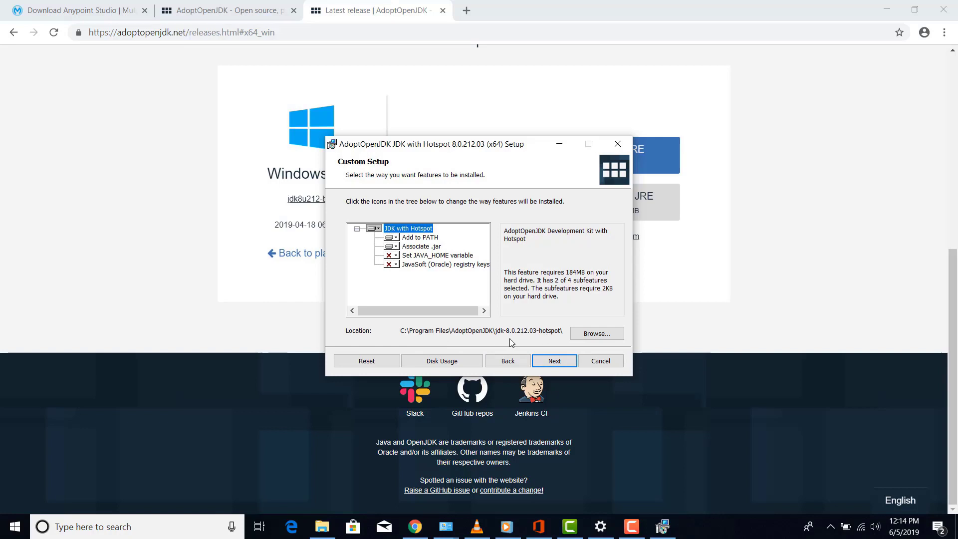
left_click(557, 363)
left_click(554, 362)
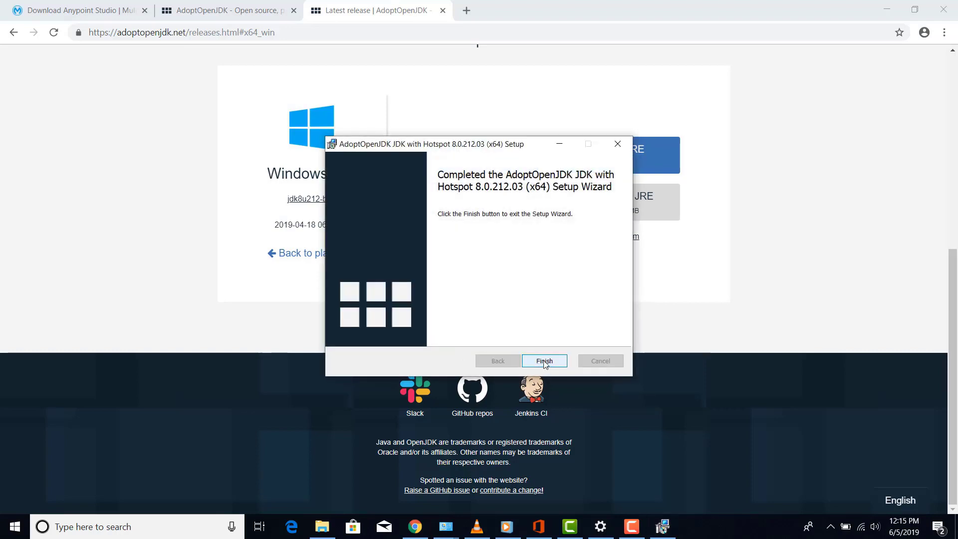
left_click(543, 362)
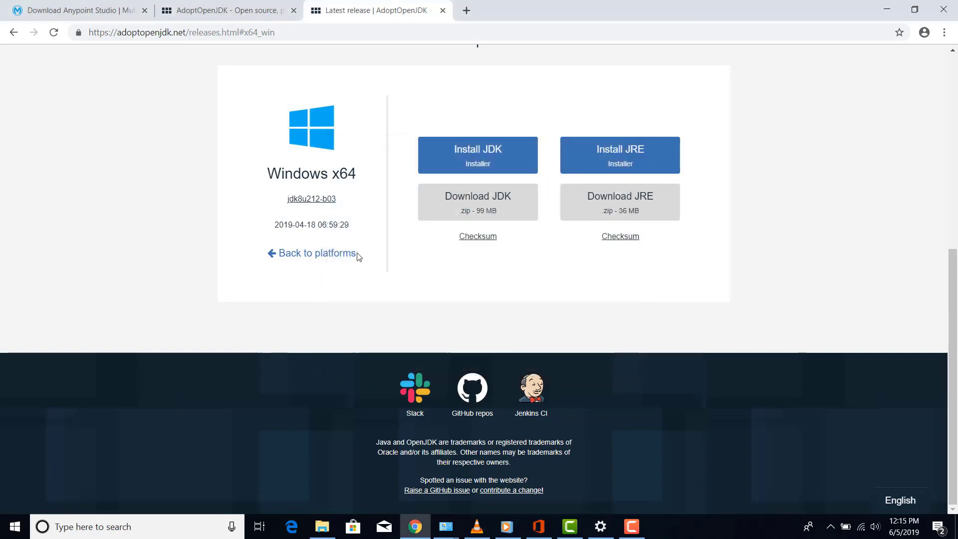
Browse File Explorer to C:\Program Files\AdoptOpenJDK\jdk-8.0.212.03-hotspot
left_click(323, 535)
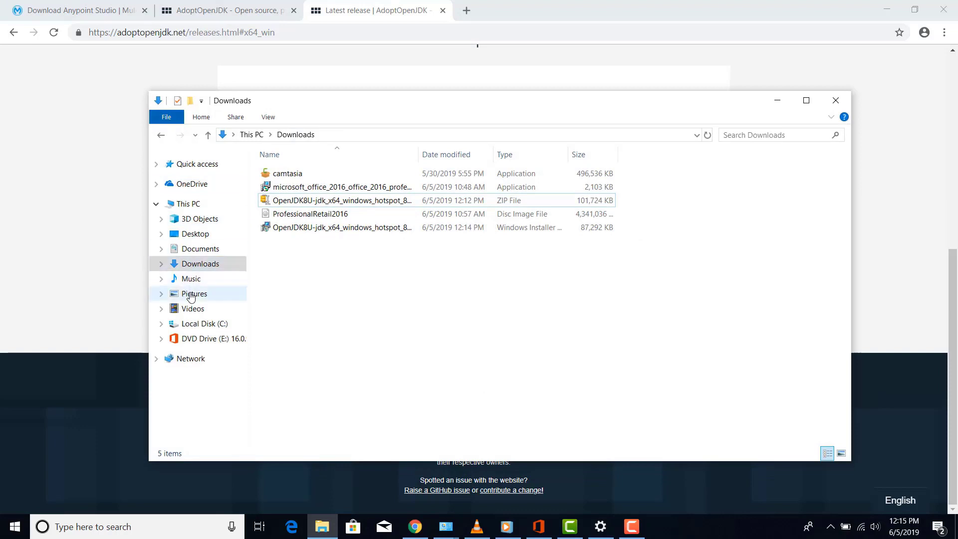
left_click(202, 324)
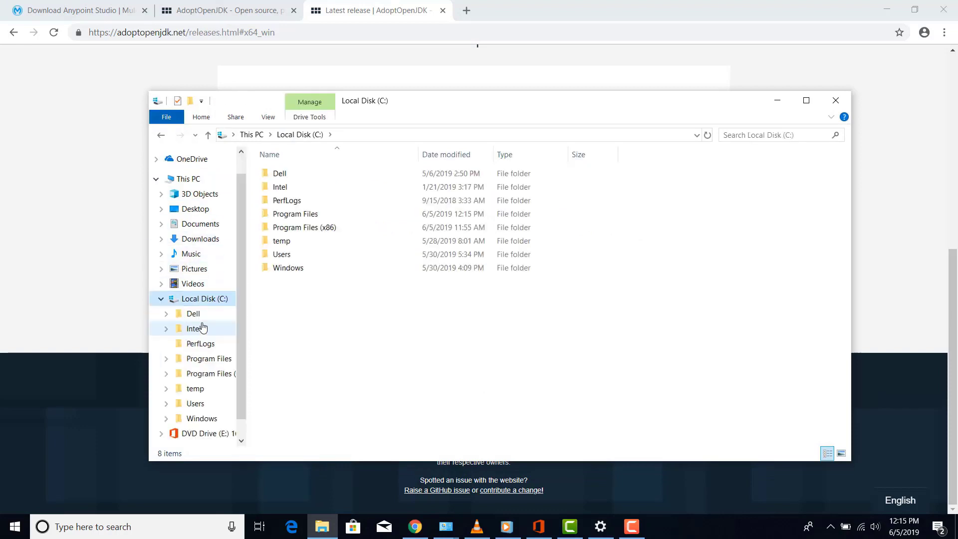
double_click(327, 215)
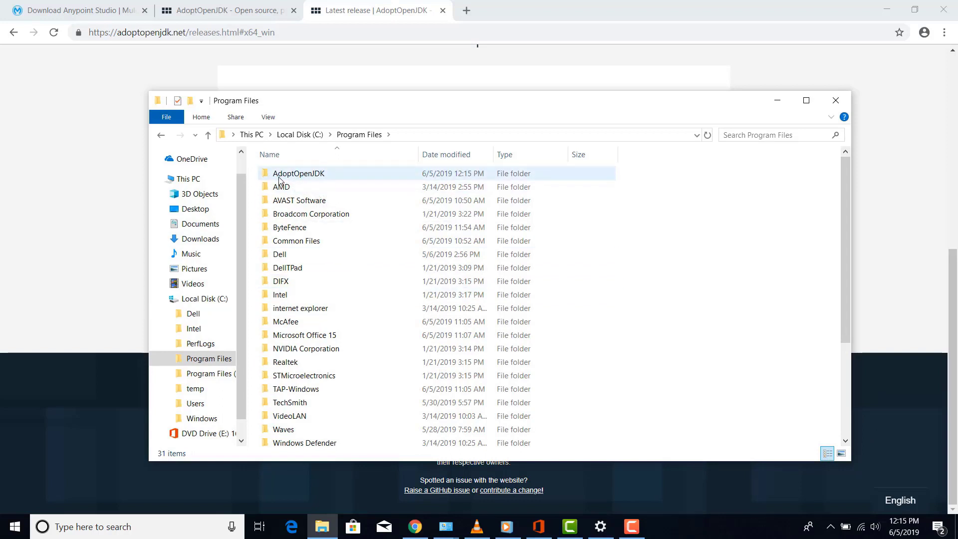
double_click(307, 177)
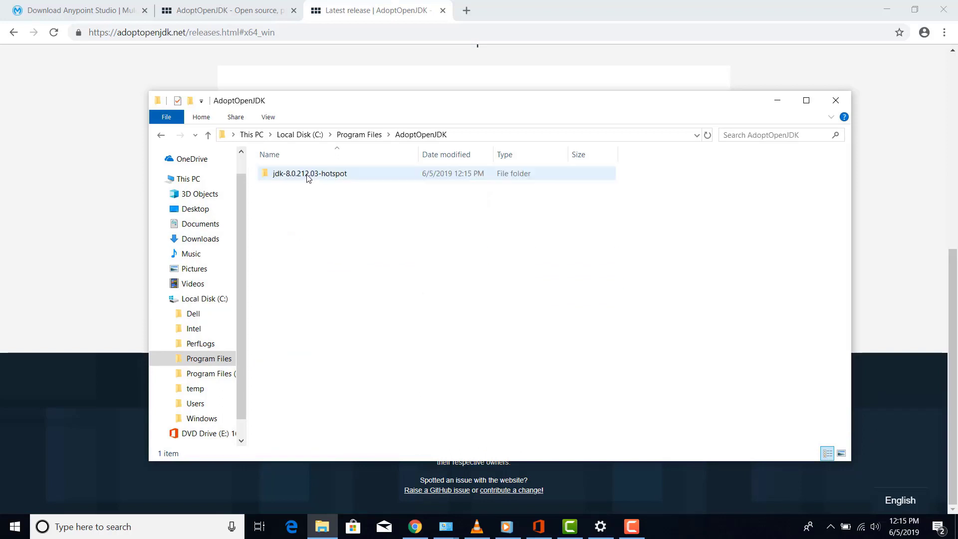
double_click(308, 174)
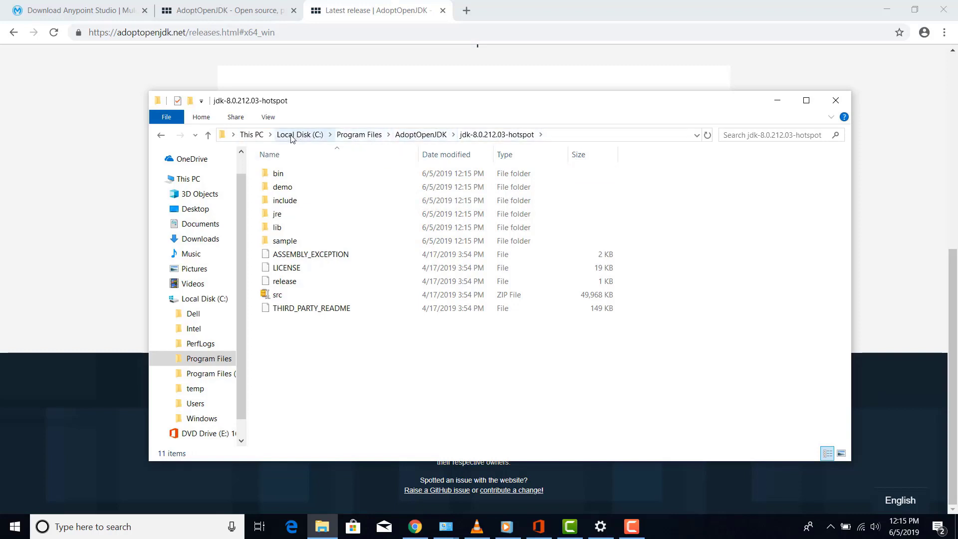
Re-navigate from This PC to the jdk-8.0.212.03-hotspot folder, view its full path, and minimize Explorer
left_click(252, 135)
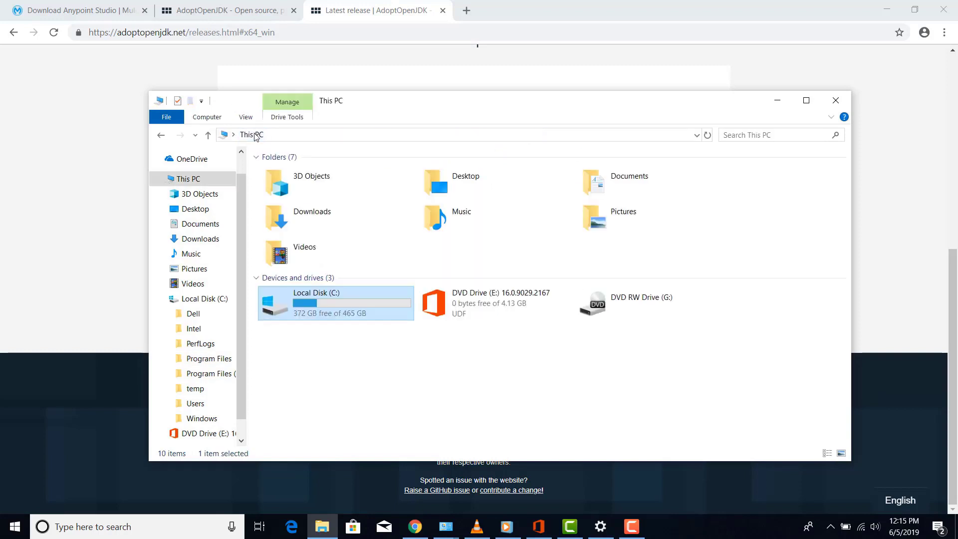
double_click(348, 309)
double_click(315, 214)
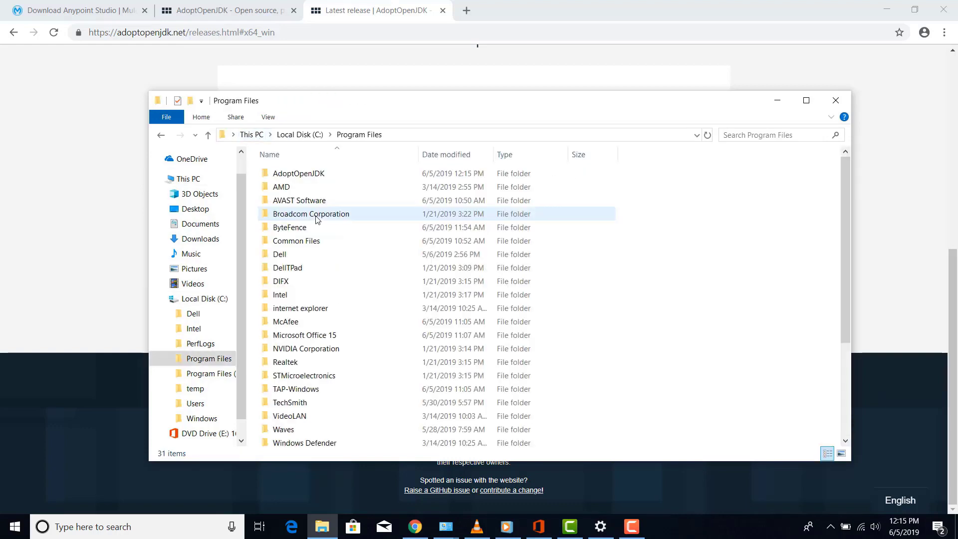
double_click(313, 179)
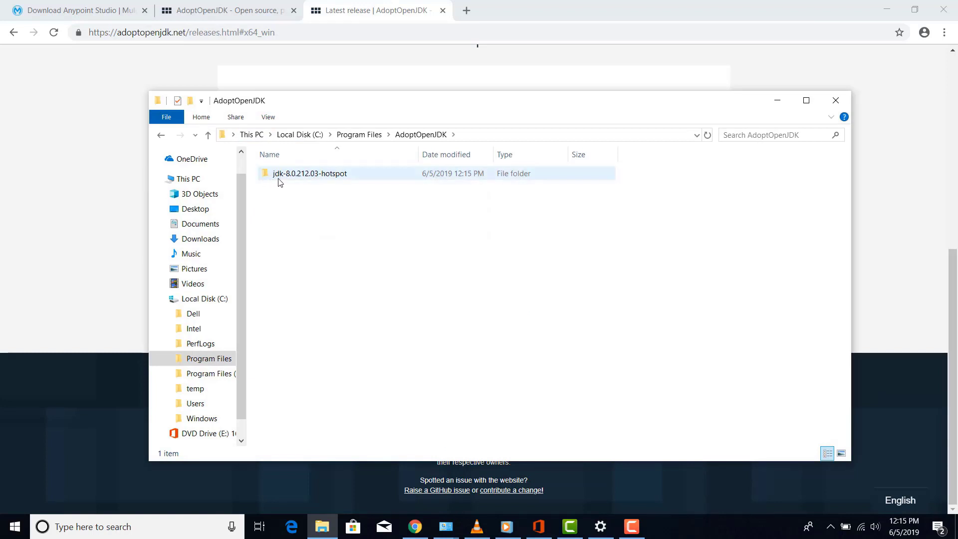
left_click(327, 180)
double_click(327, 183)
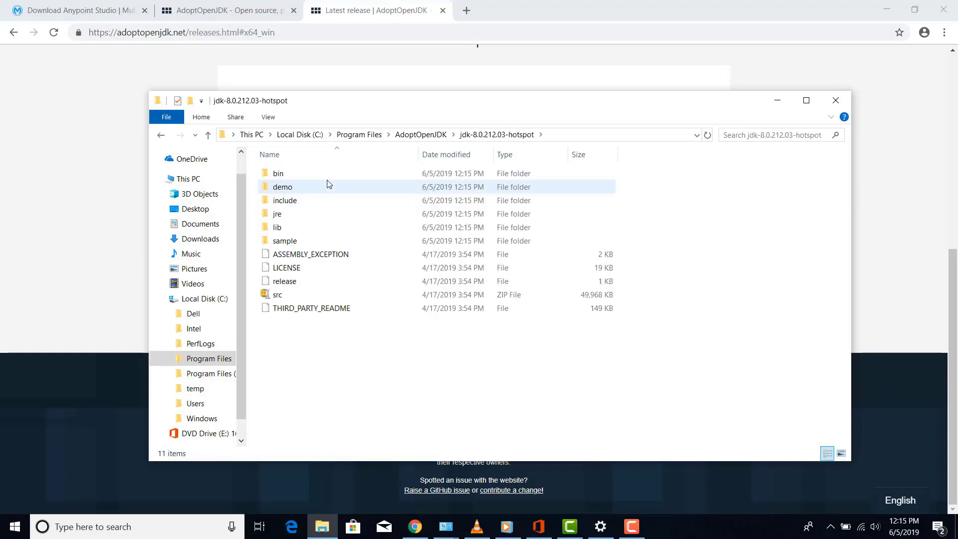
left_click(563, 135)
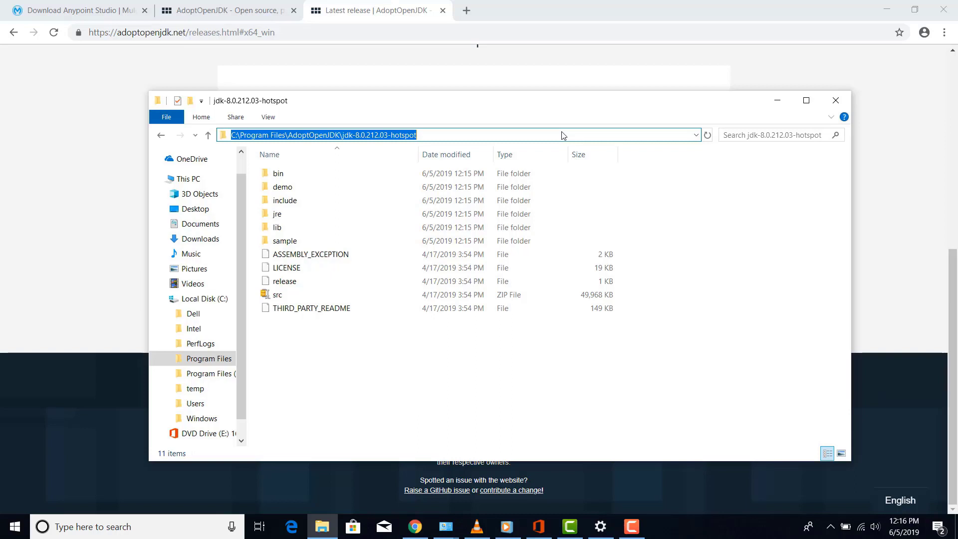
left_click(772, 103)
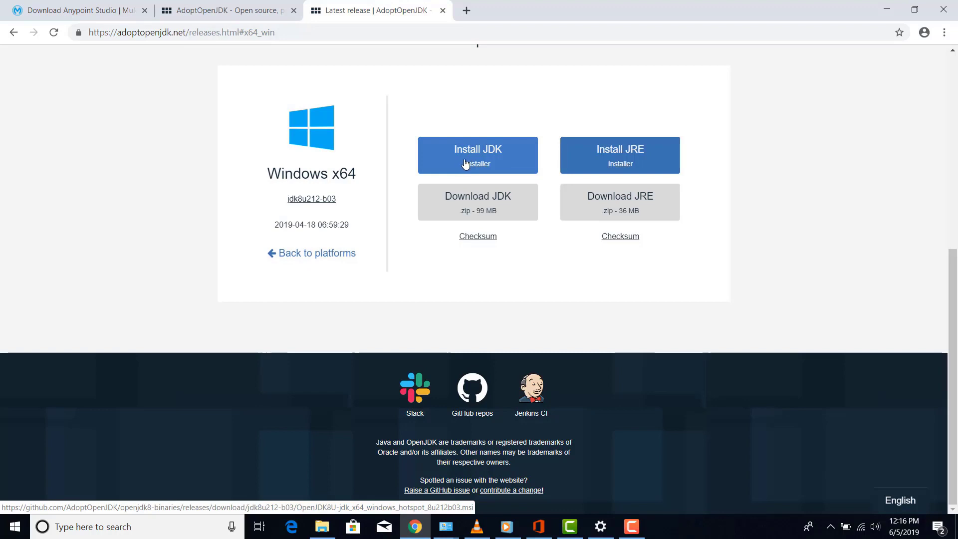
Launch Command Prompt from Windows search for 'cmd' and maximize it
left_click(105, 525)
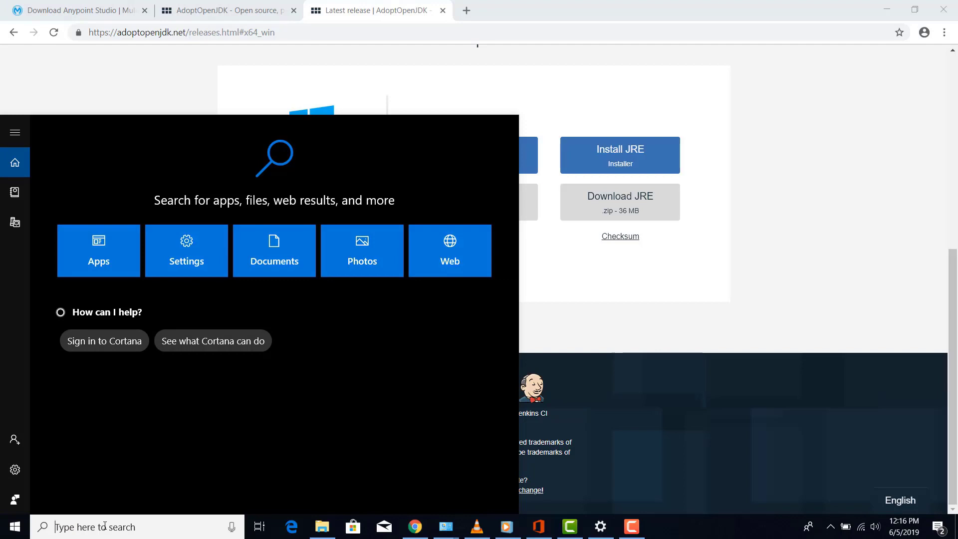
type("cmd")
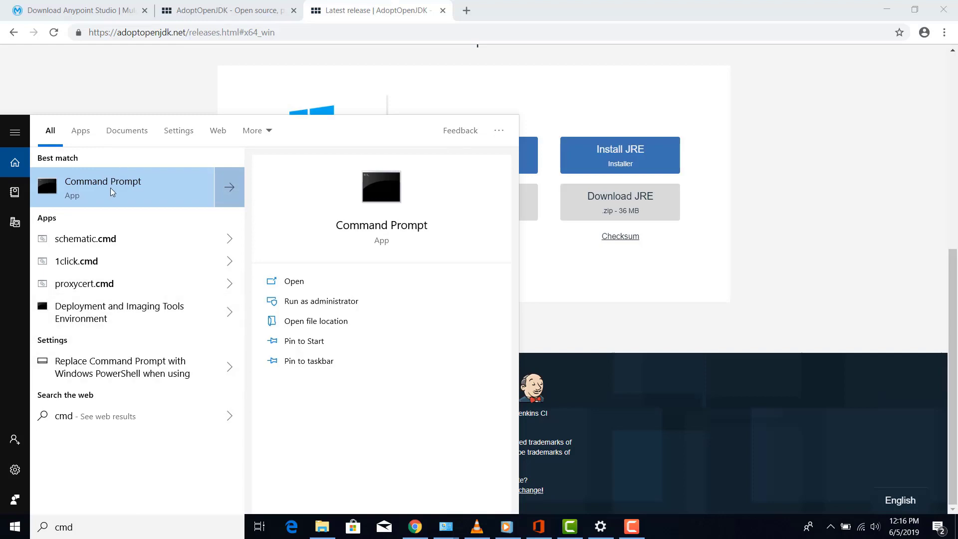
left_click(110, 188)
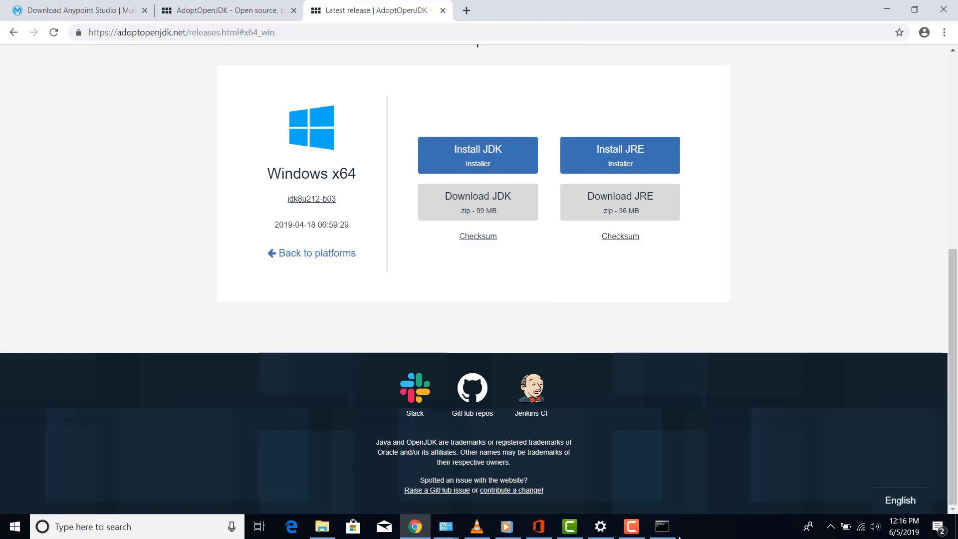
left_click(662, 526)
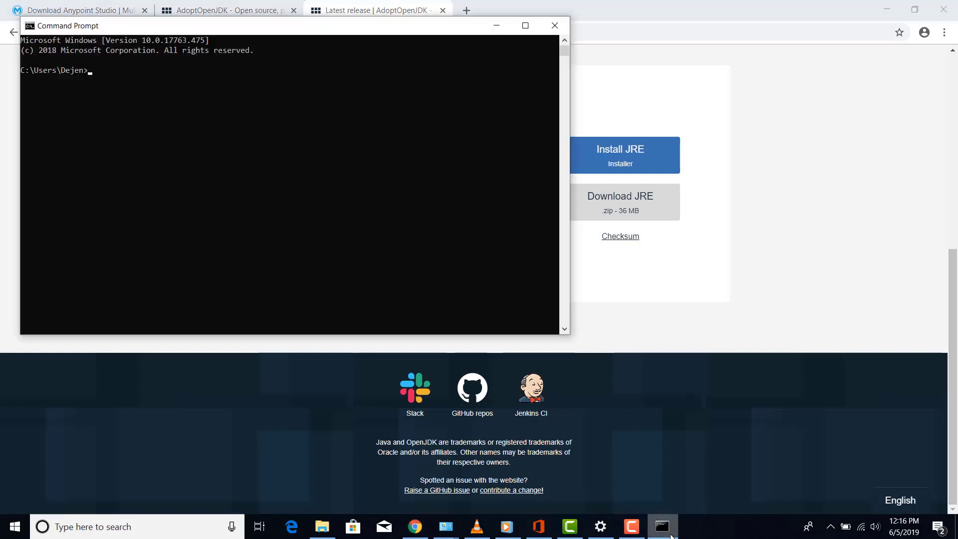
left_click(525, 25)
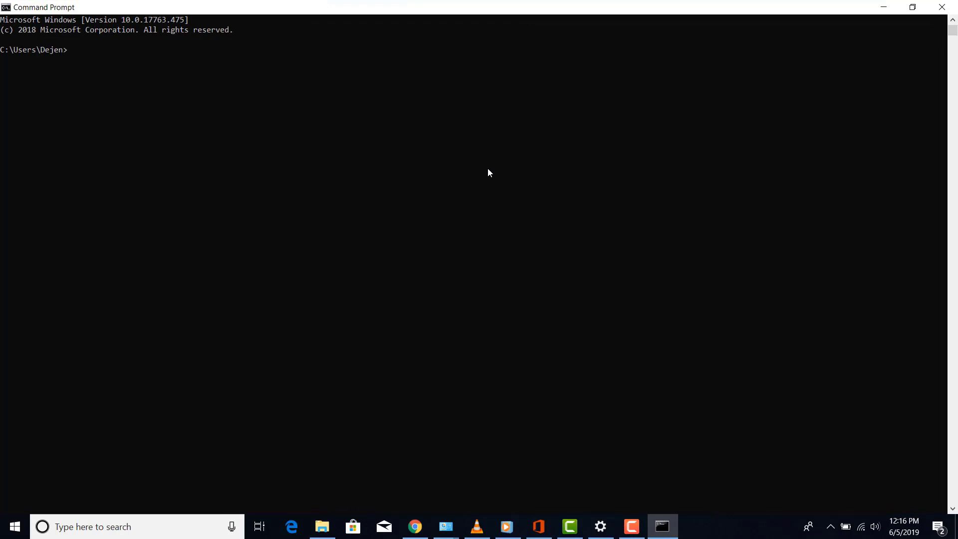
Run 'java -version' to confirm OpenJDK 1.8.0_212, then return to the JDK folder window
type("j")
key("BackSpace")
type("java -version")
key("Return")
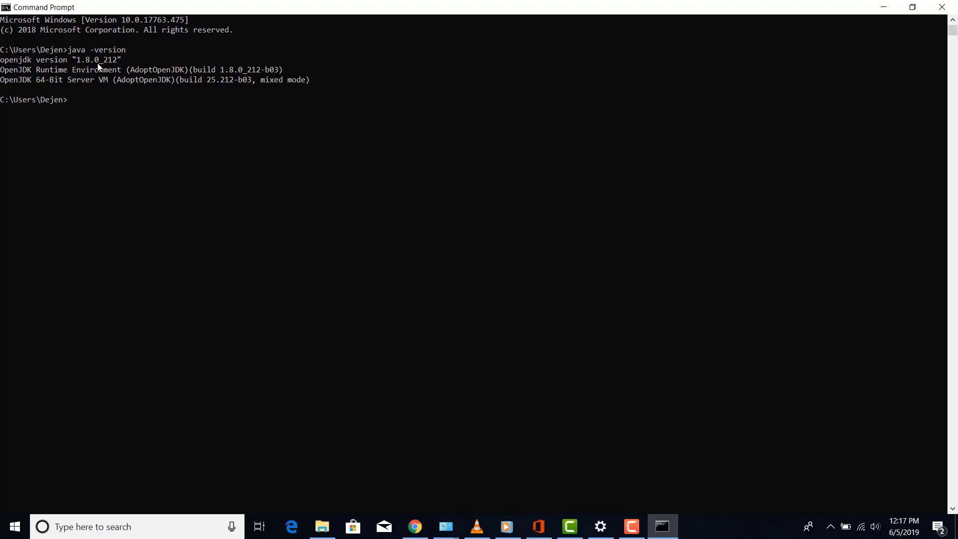
left_click(886, 7)
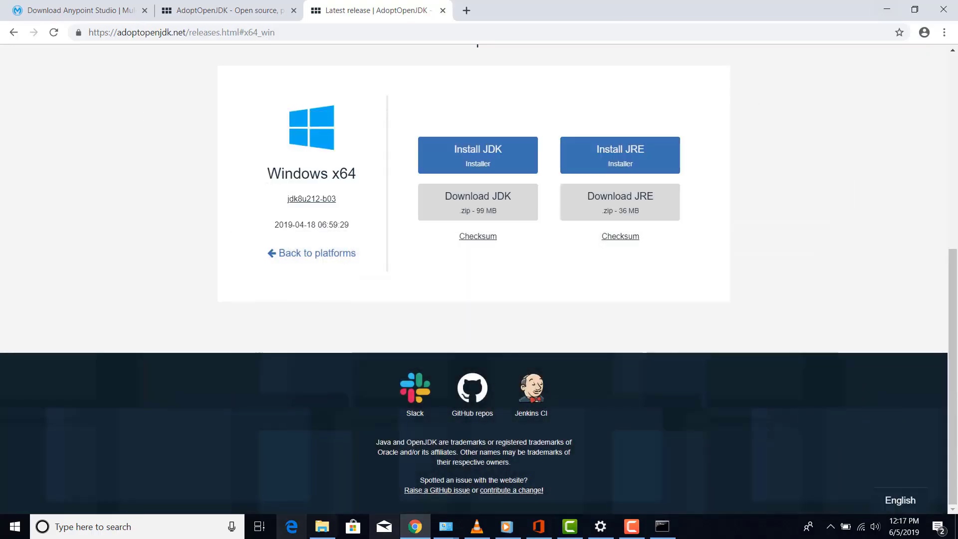
left_click(320, 533)
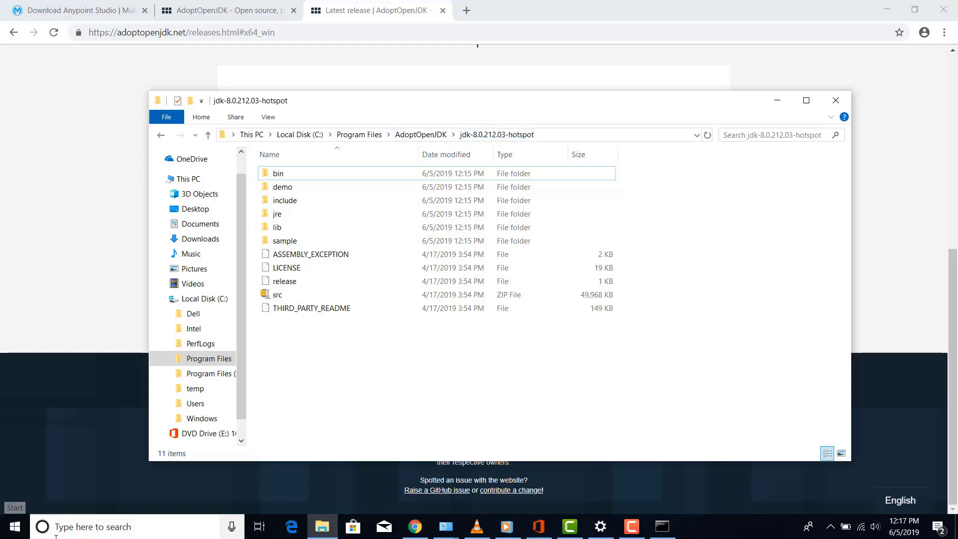
Search Windows for 'control' and open Control Panel
left_click(70, 522)
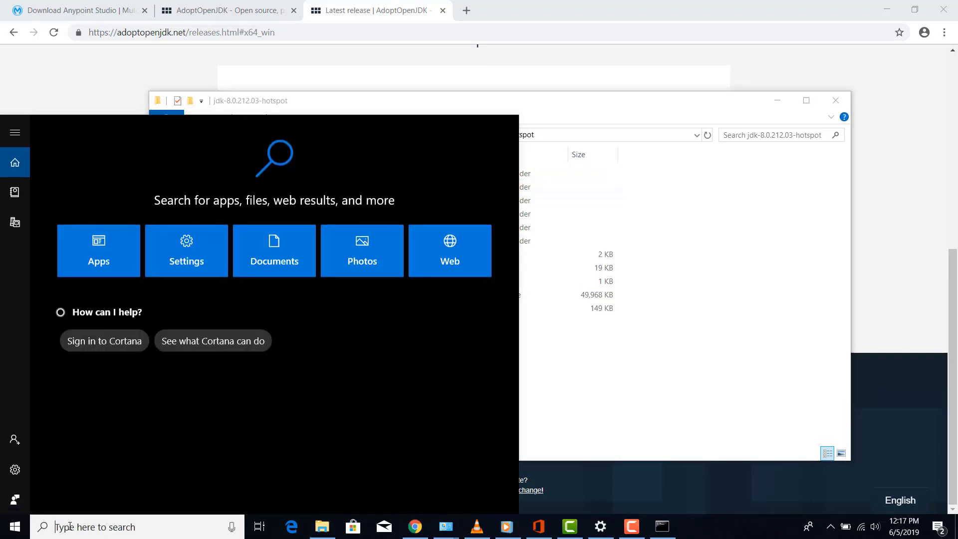
type("e")
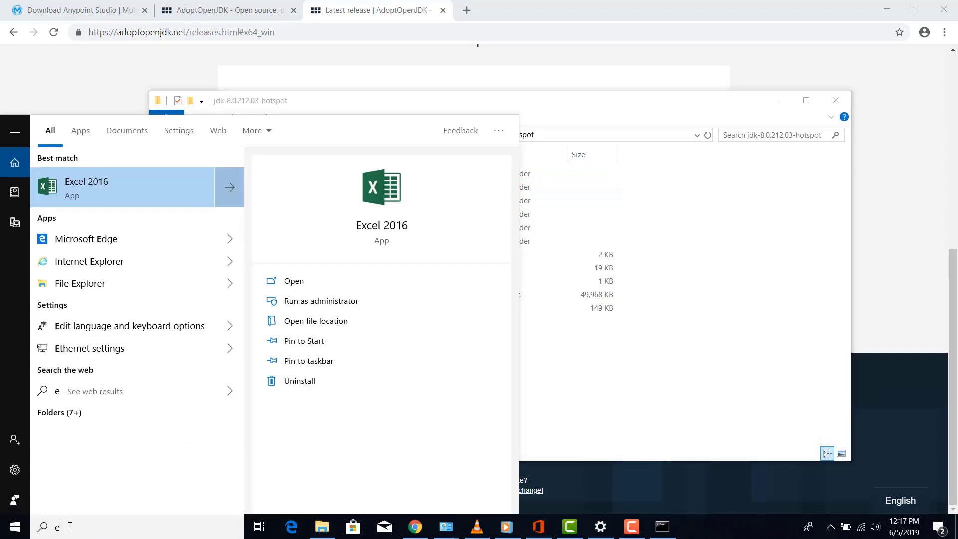
key("BackSpace")
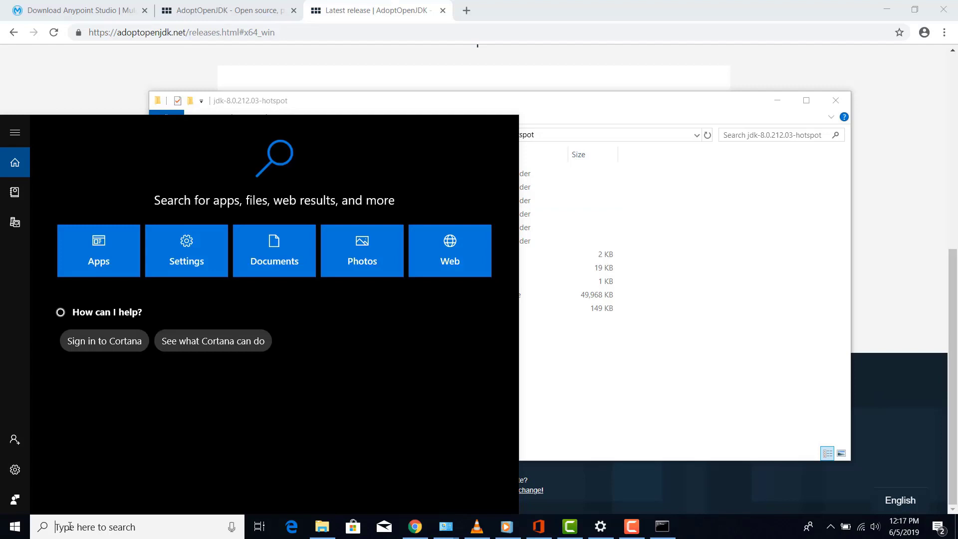
type("control")
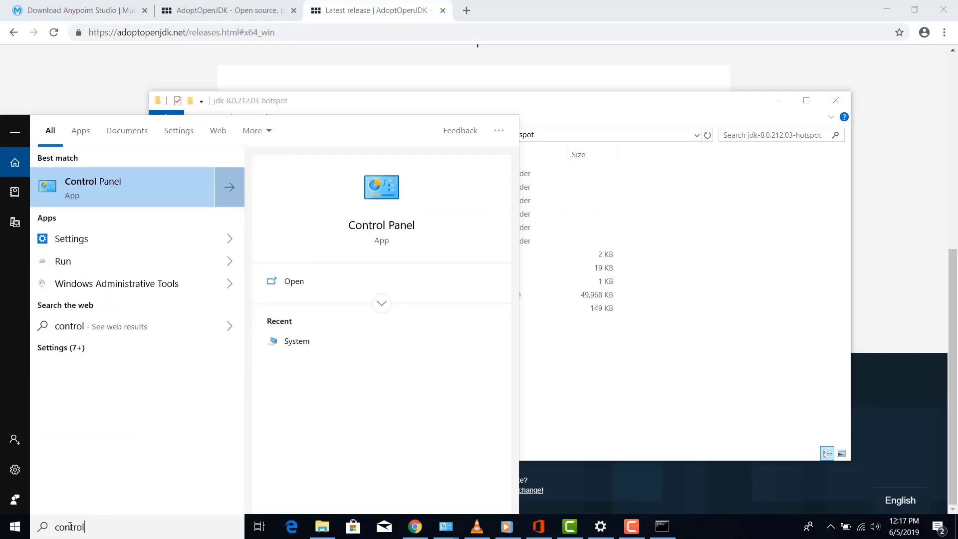
left_click(138, 188)
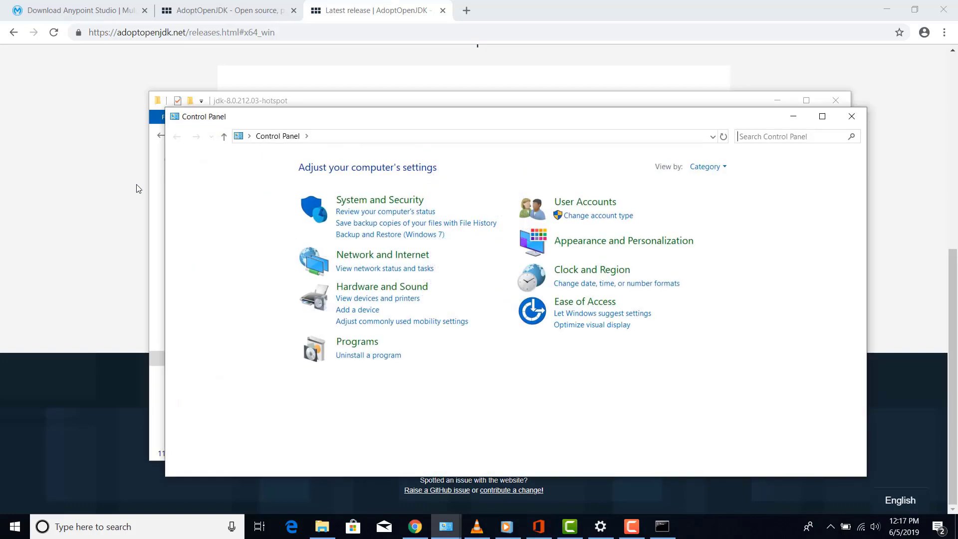
Go to System and Security > System and open Advanced system settings
left_click(367, 200)
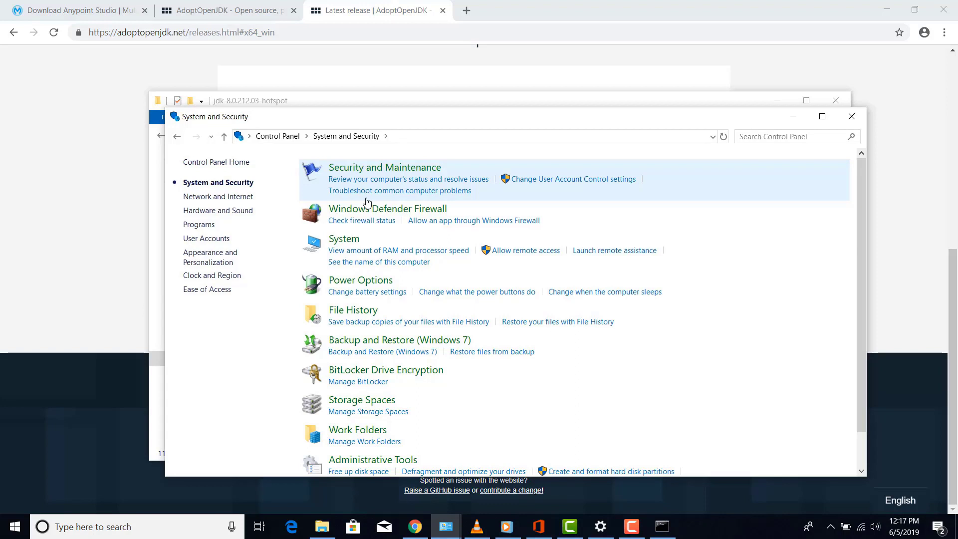
scroll(368, 201, "down", 1)
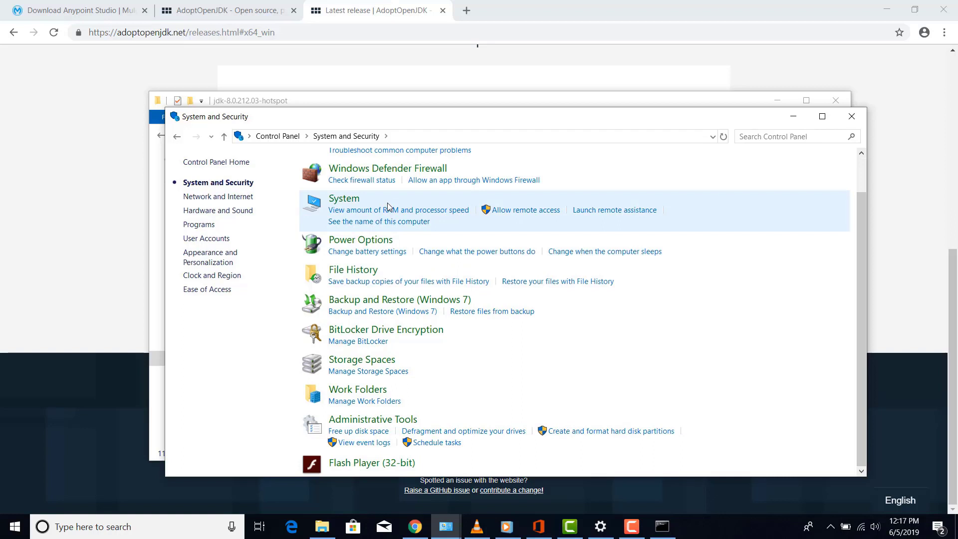
left_click(344, 199)
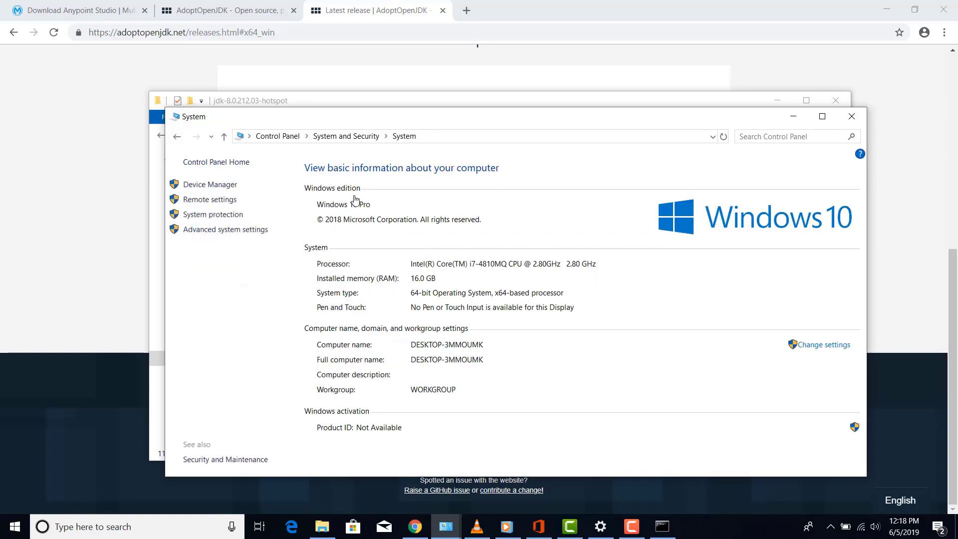
left_click(226, 229)
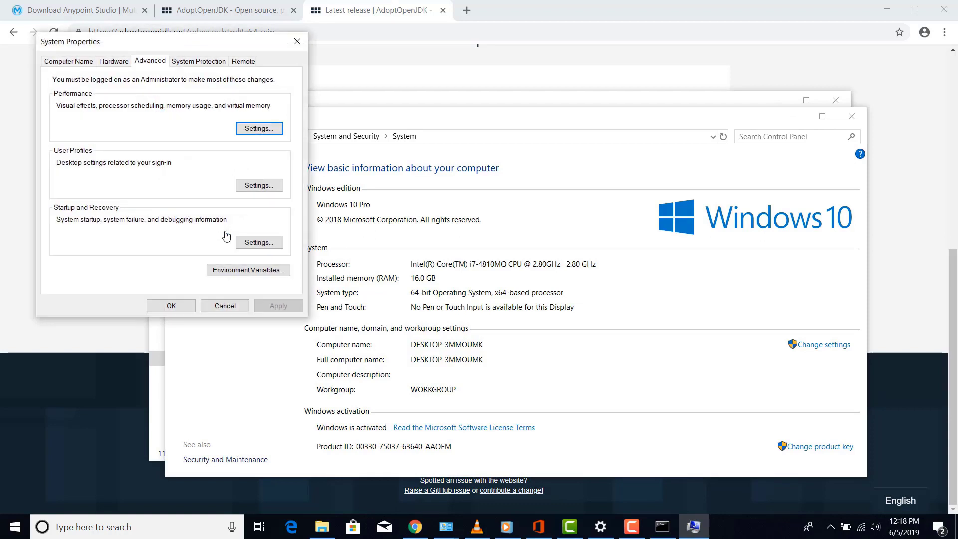
Start a new user environment variable named JAVA_HOME
left_click(257, 269)
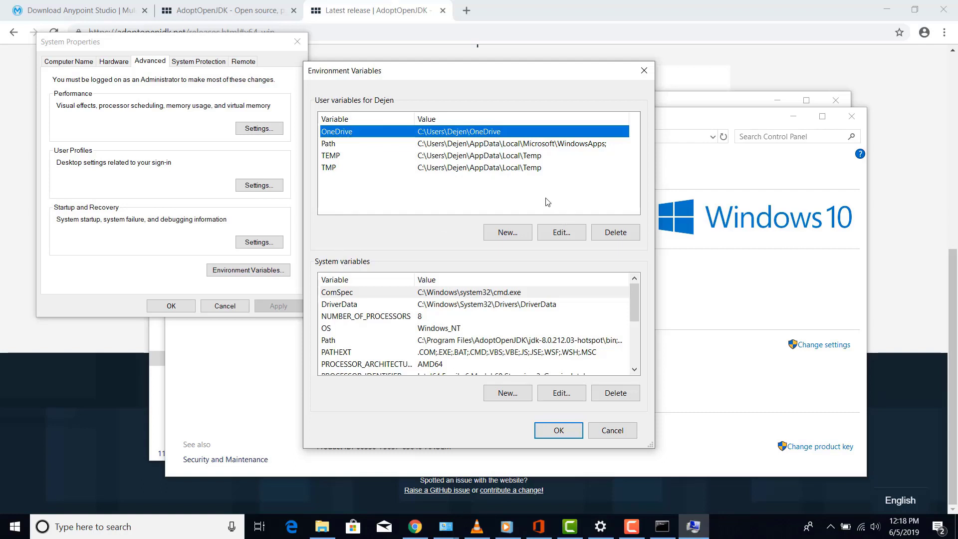
left_click(517, 235)
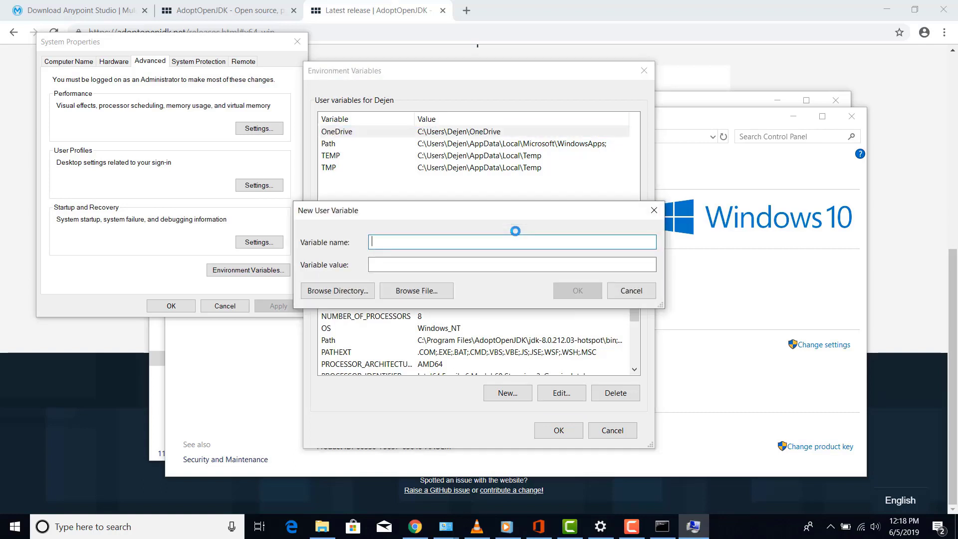
type("JAVA_HOME")
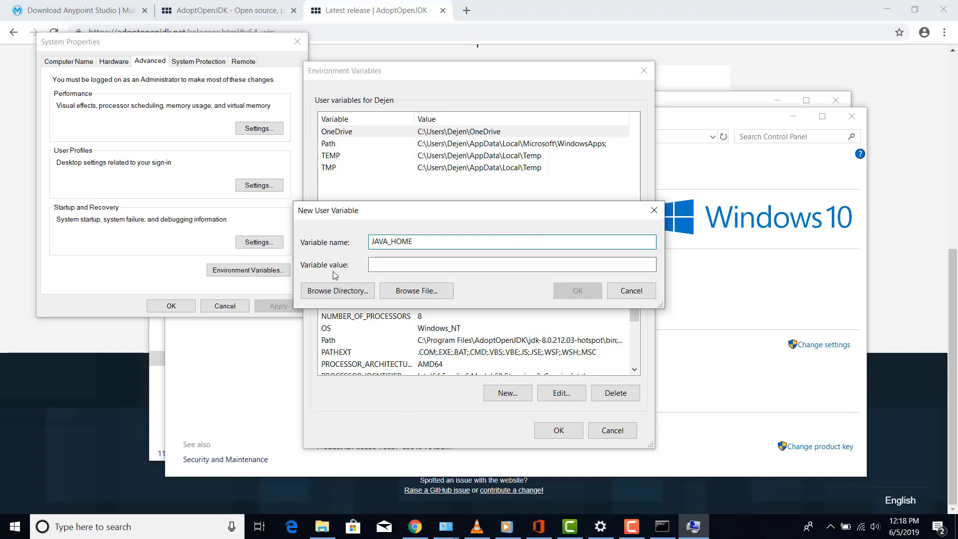
Copy the JDK folder path from Explorer, paste it as JAVA_HOME's value, and save it
left_click(322, 532)
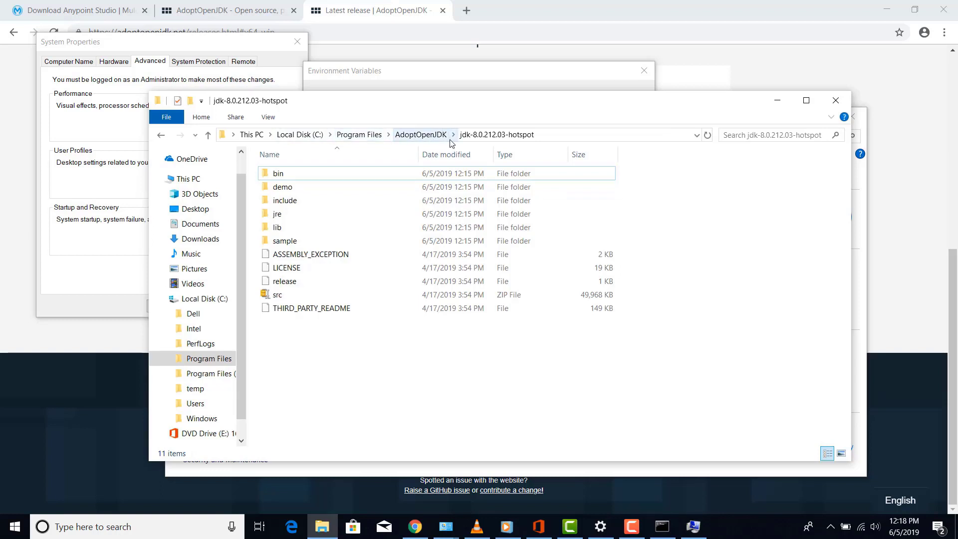
left_click(545, 139)
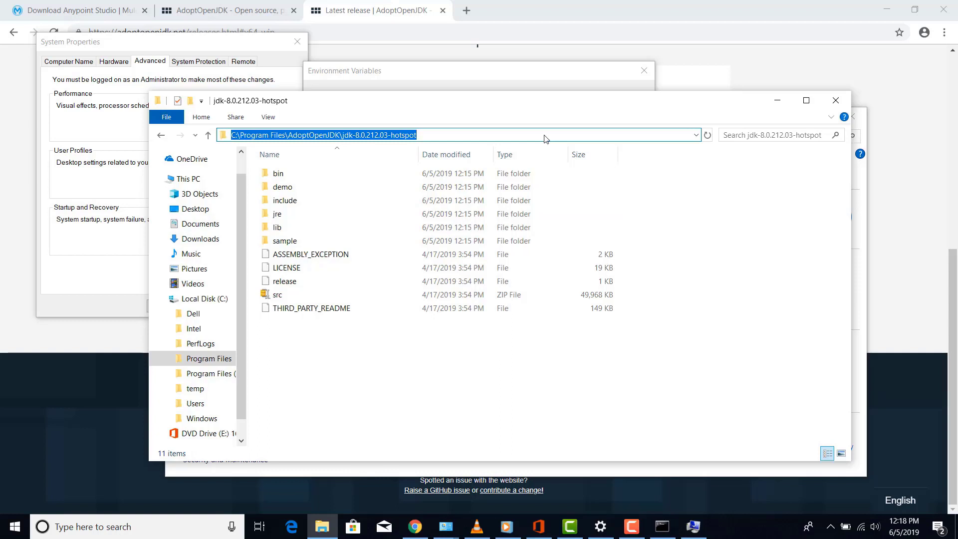
right_click(356, 136)
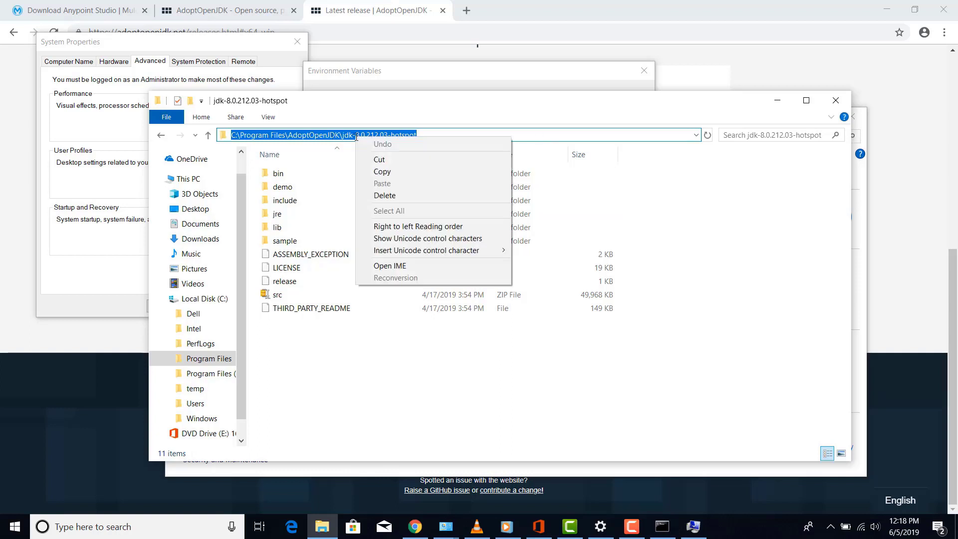
left_click(391, 171)
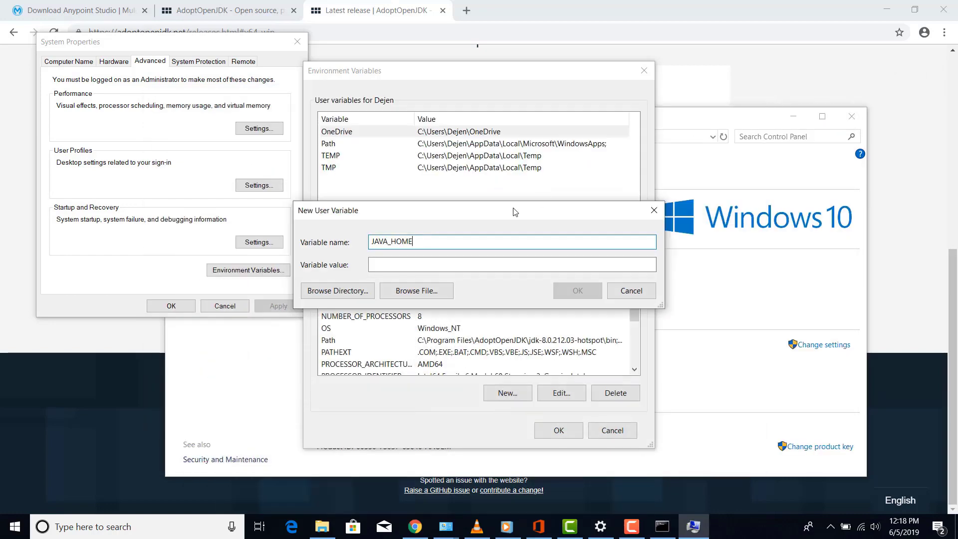
left_click(415, 265)
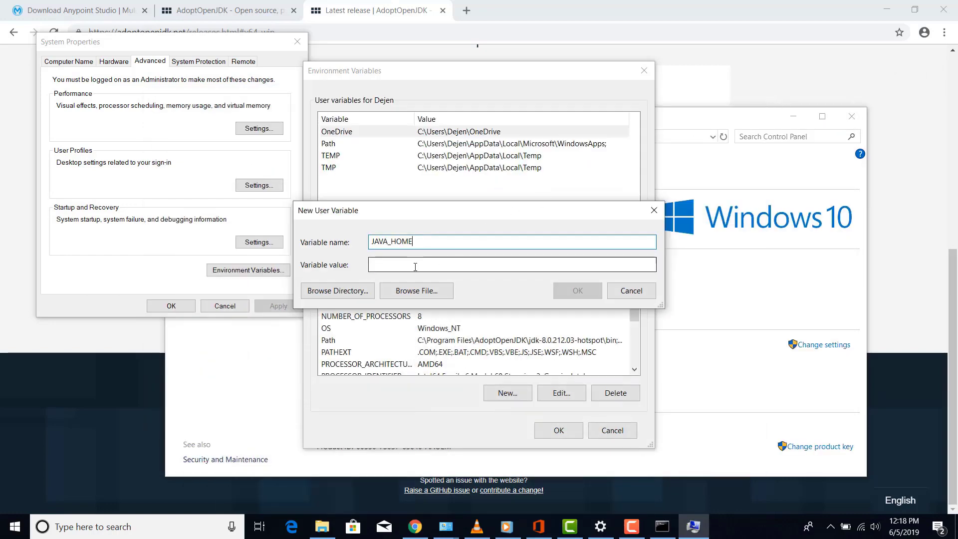
key("ctrl+v")
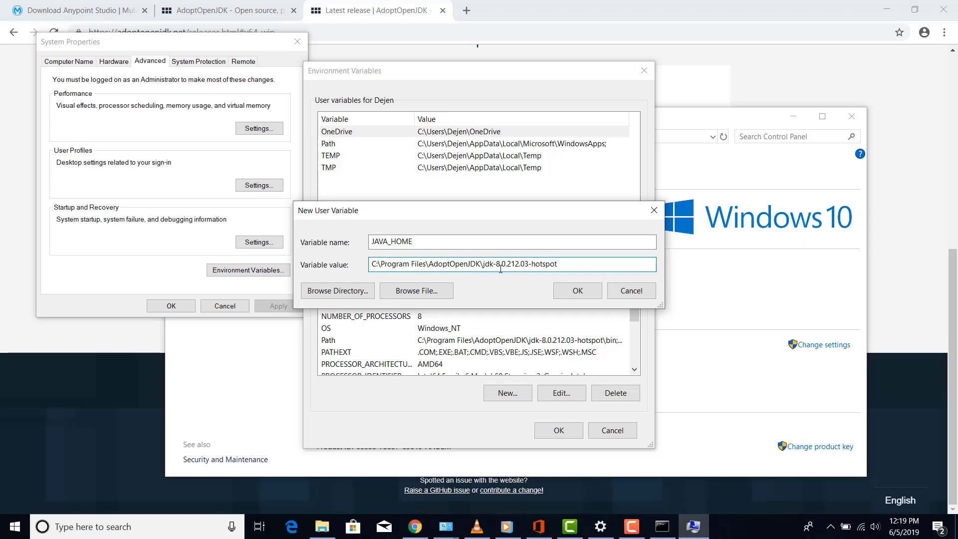
left_click(577, 293)
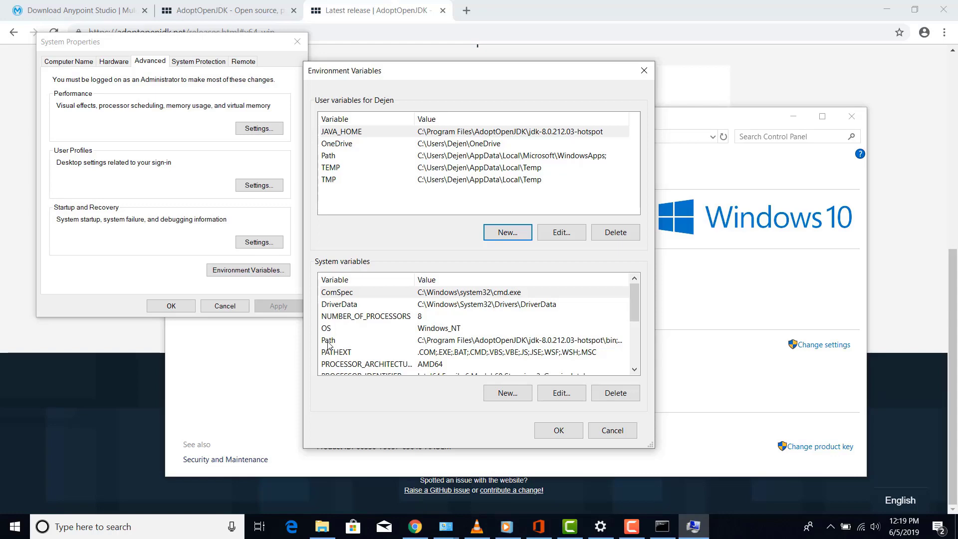
Review the system Path entries and confirm the environment variable changes, returning to the JDK folder
double_click(437, 344)
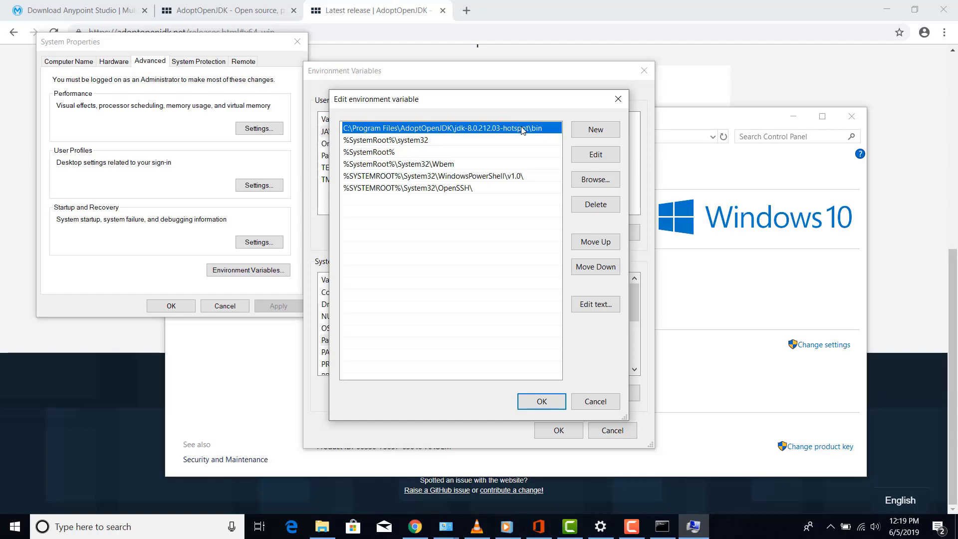
left_click(540, 405)
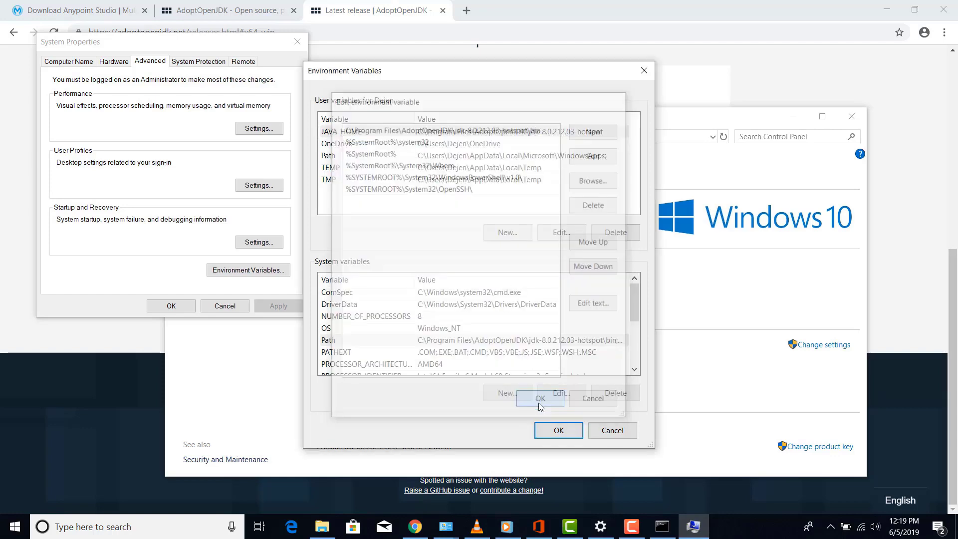
left_click(559, 431)
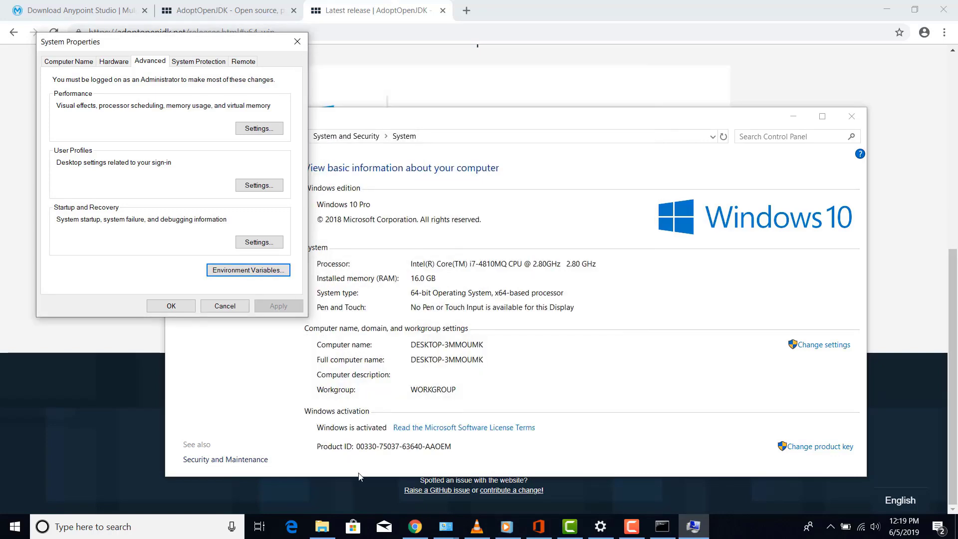
left_click(322, 526)
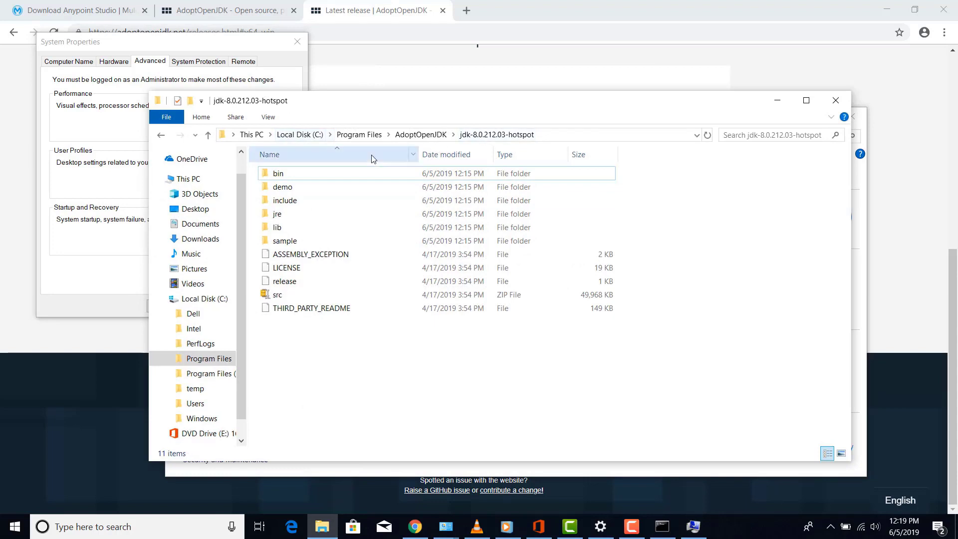
Copy the full path of the JDK's bin folder from the Explorer address bar
double_click(277, 173)
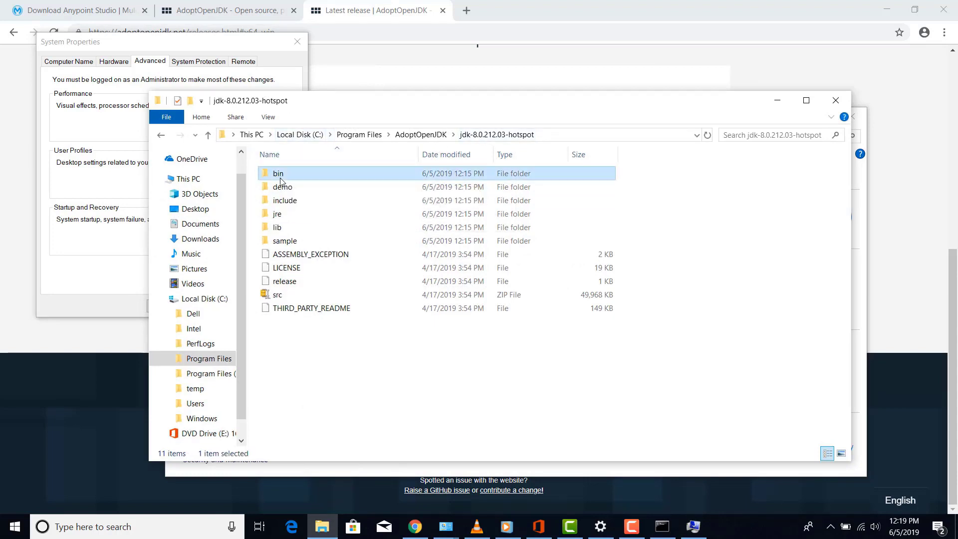
left_click(596, 134)
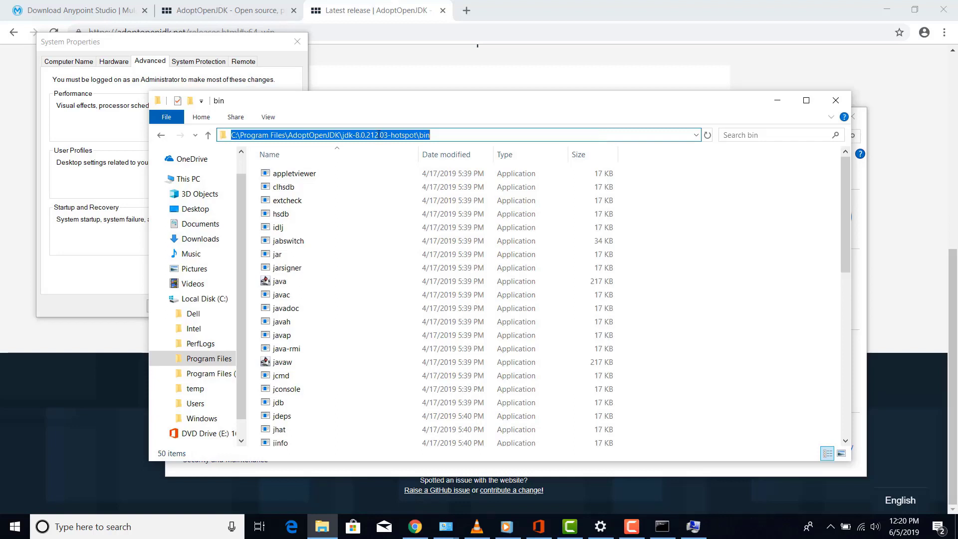
right_click(380, 135)
left_click(407, 168)
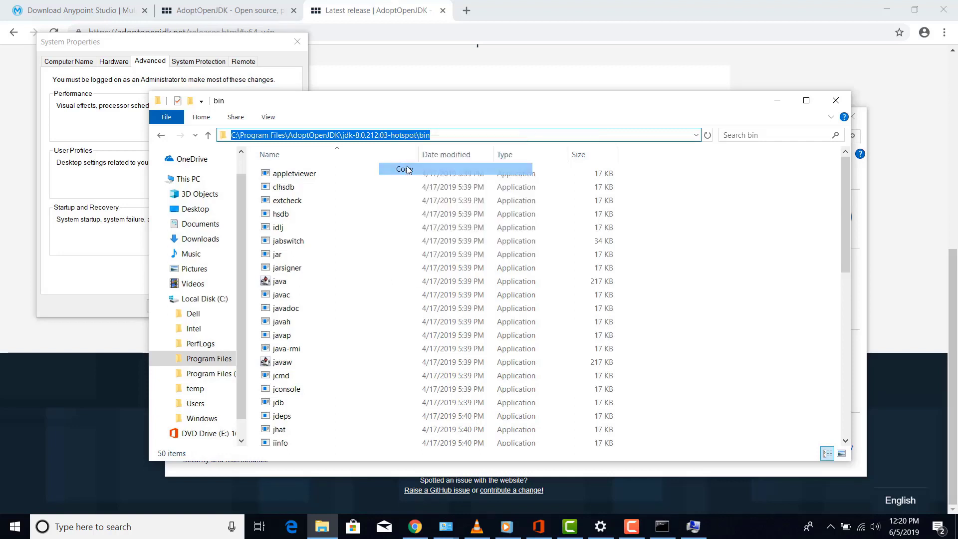
Verify the bin path in the system Path, confirm all dialogs, and close Explorer and System windows
left_click(709, 526)
left_click(247, 270)
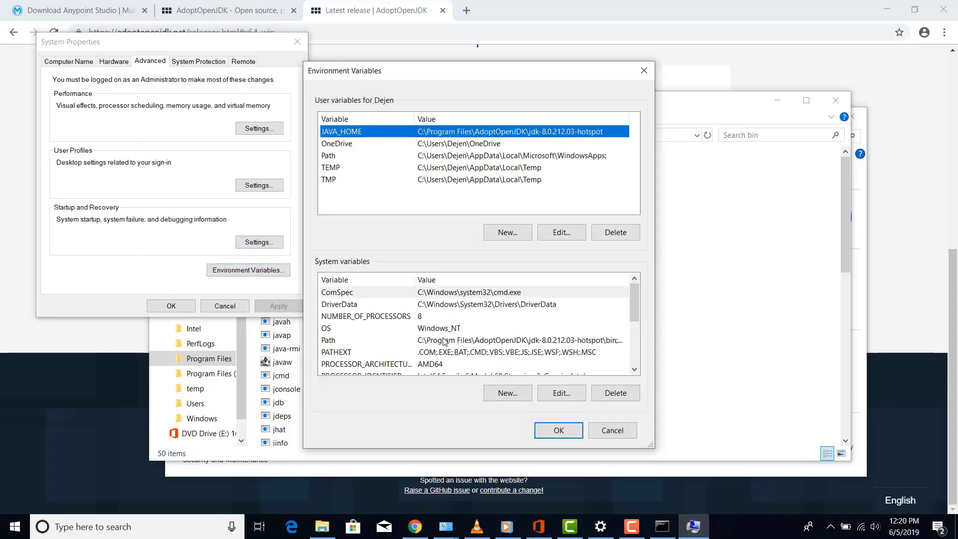
double_click(444, 340)
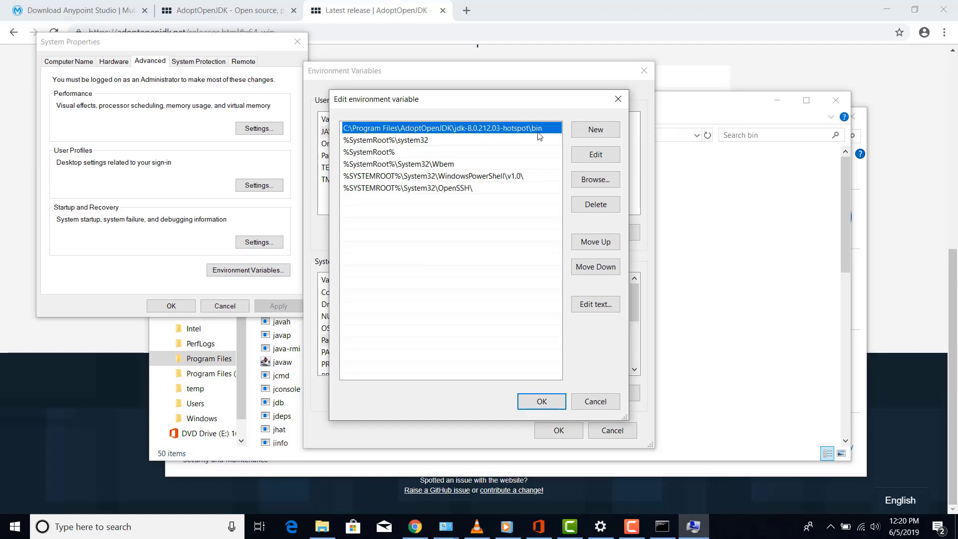
left_click(543, 402)
left_click(558, 430)
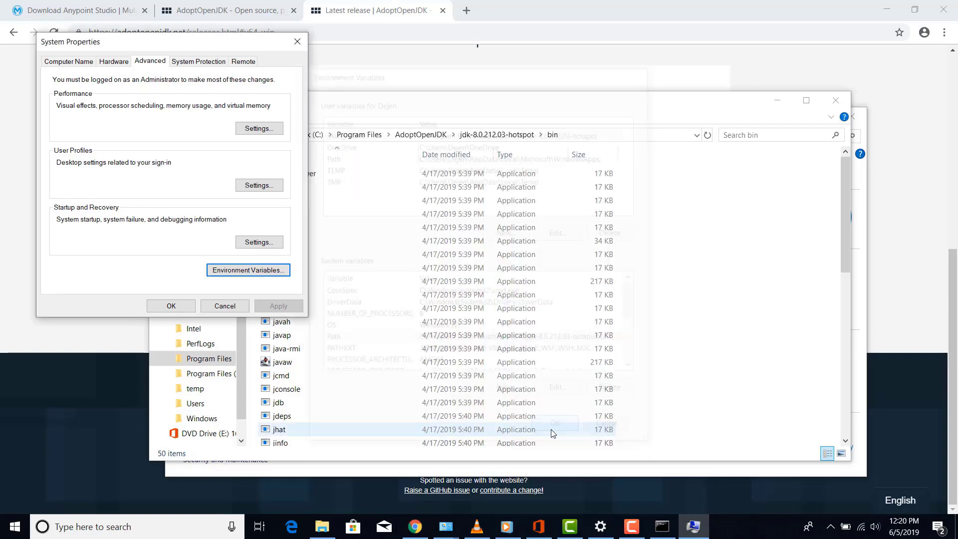
left_click(179, 310)
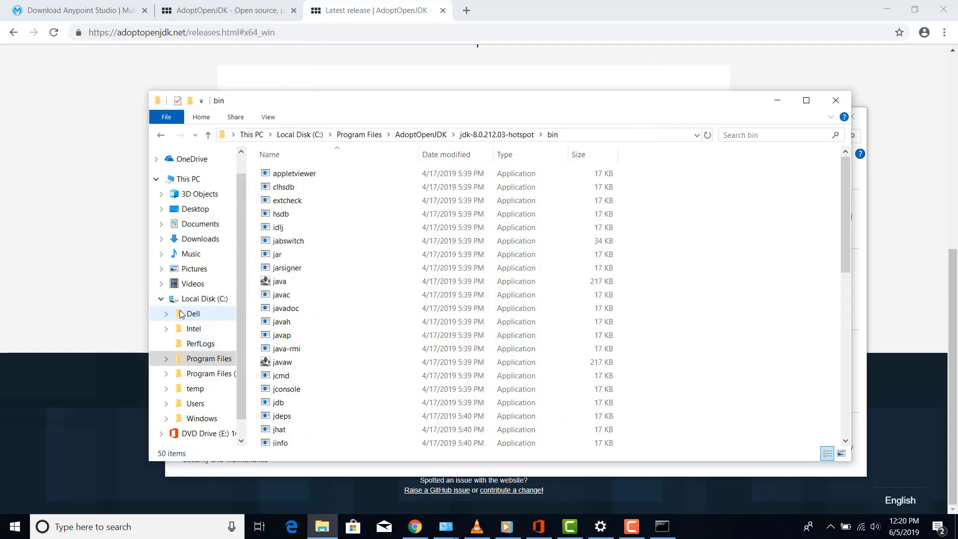
left_click(837, 96)
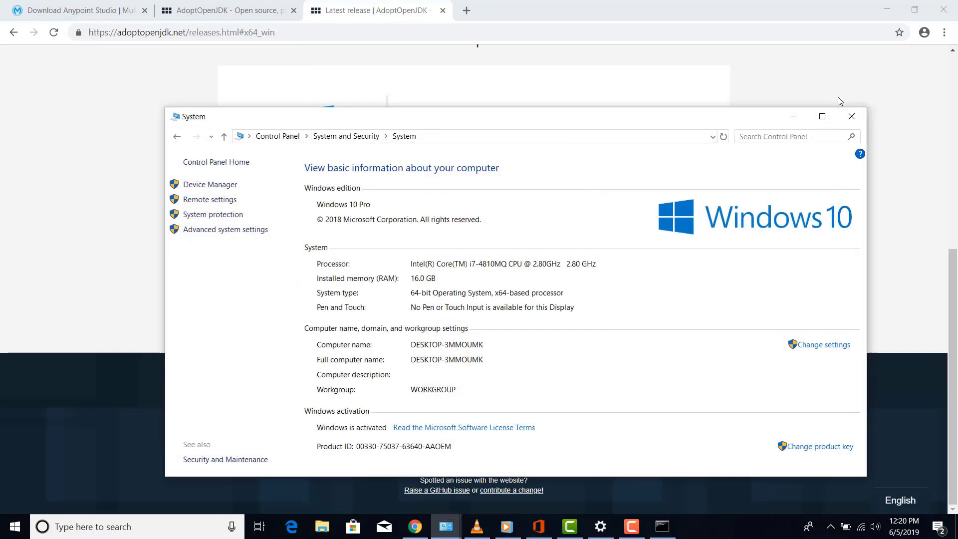
left_click(851, 116)
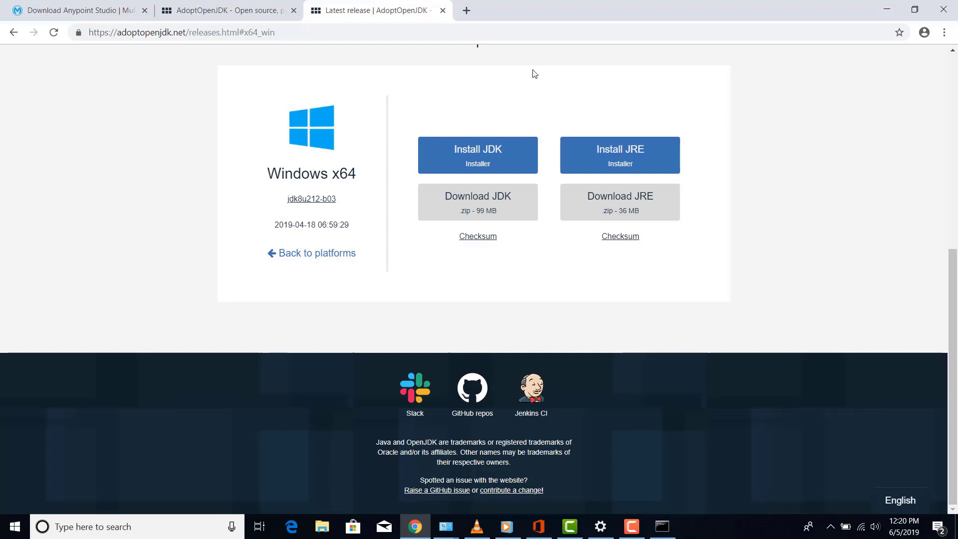
On the Anypoint Studio download page, choose Windows and Windows 64-bit
left_click(108, 10)
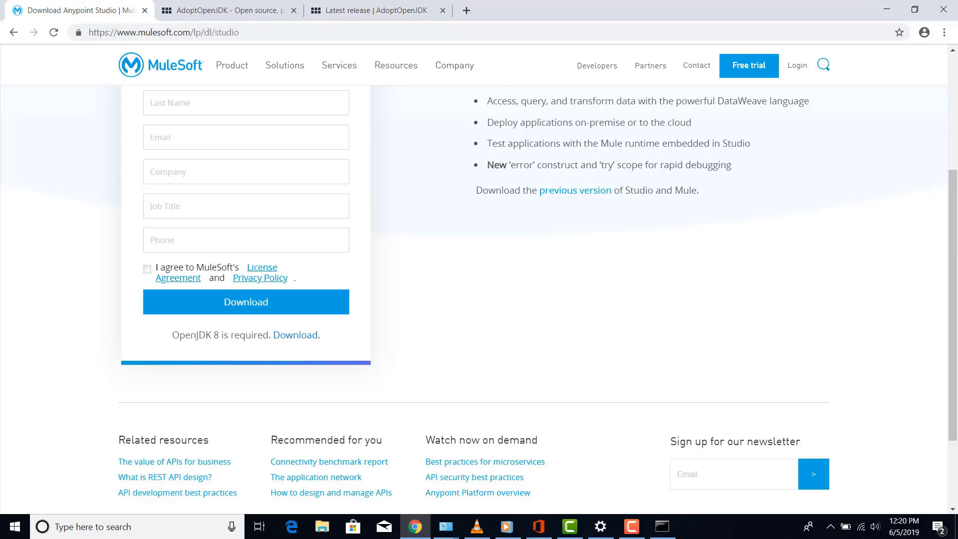
left_click(951, 53)
left_click(951, 53)
left_click(951, 53)
left_click(951, 53)
left_click(951, 53)
left_click(951, 53)
left_click(951, 52)
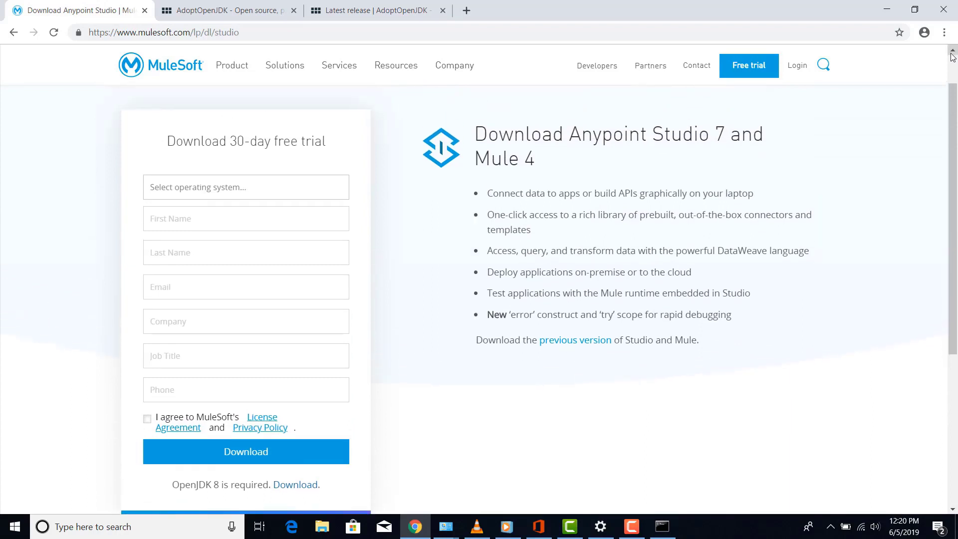
left_click(243, 190)
left_click(213, 215)
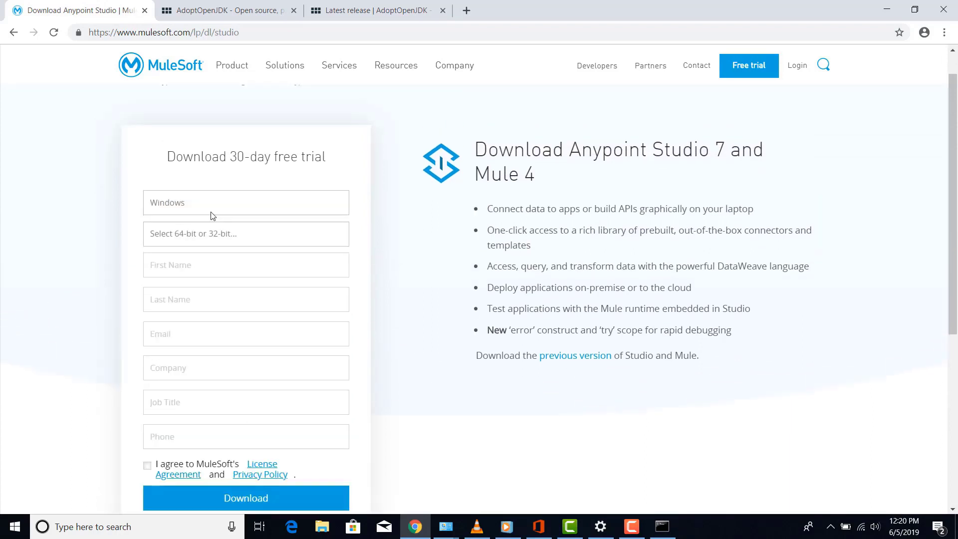
left_click(193, 236)
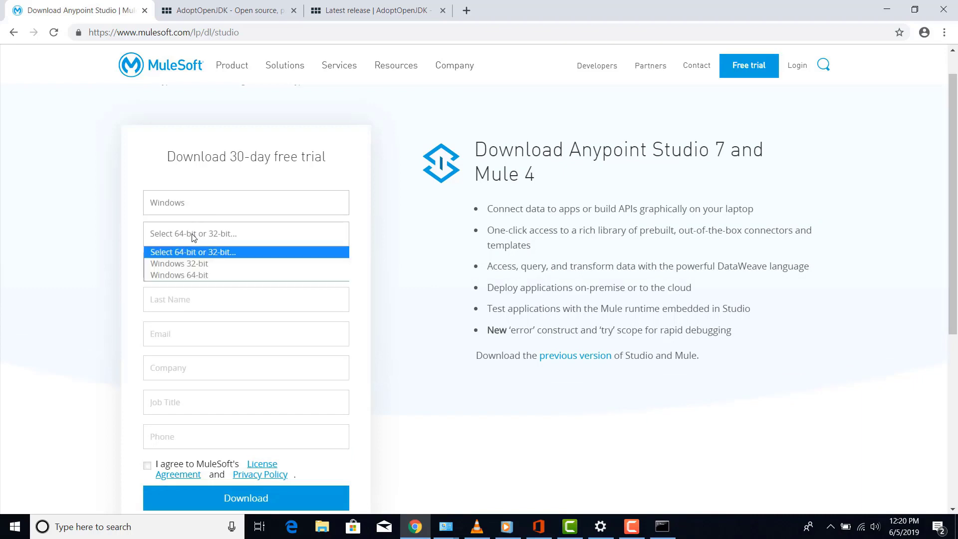
left_click(181, 277)
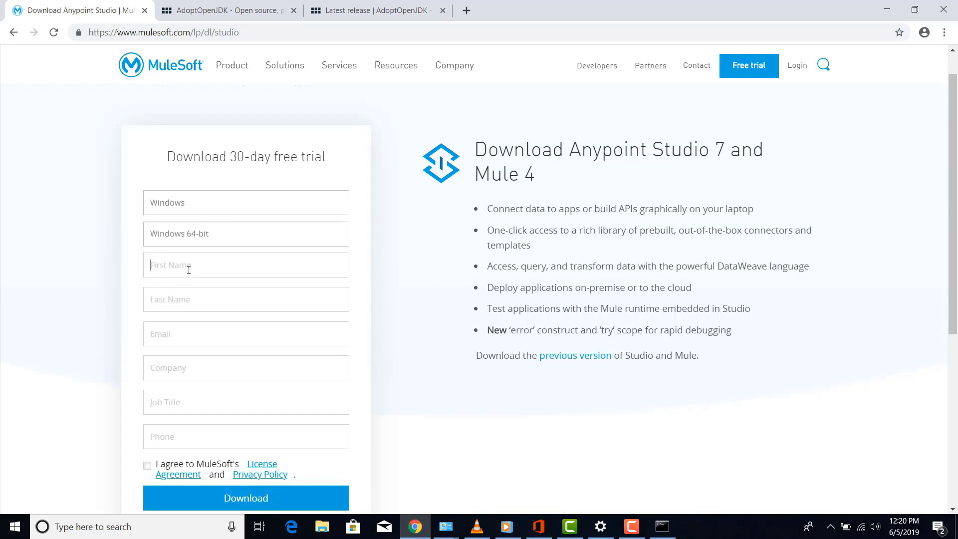
Fill in the first name, last name and e-mail address fields of the trial form
left_click(188, 270)
left_click(189, 294)
left_click(184, 334)
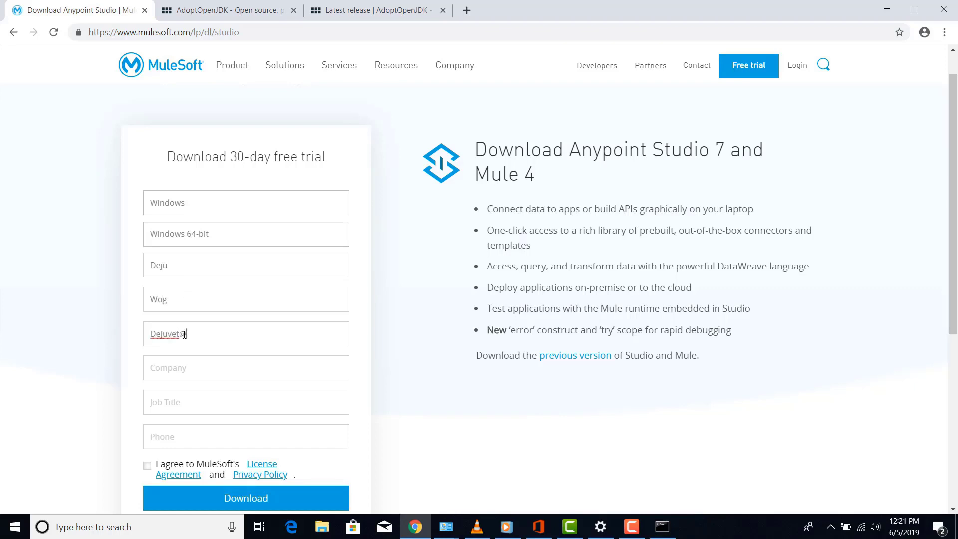
Enter the company name and job title 'Software developer', then accept the license agreement
left_click(199, 368)
type("Et")
type("ioTech")
key("BackSpace")
key("BackSpace")
key("BackSpace")
key("BackSpace")
key("BackSpace")
key("BackSpace")
key("BackSpace")
key("BackSpace")
type("EthioTech")
left_click(198, 407)
type("Soft")
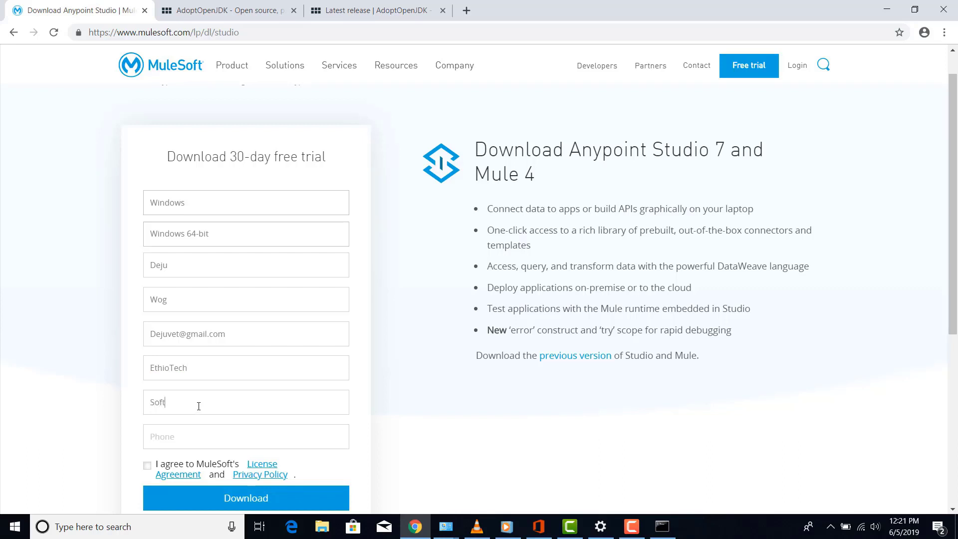
type("ware developer *")
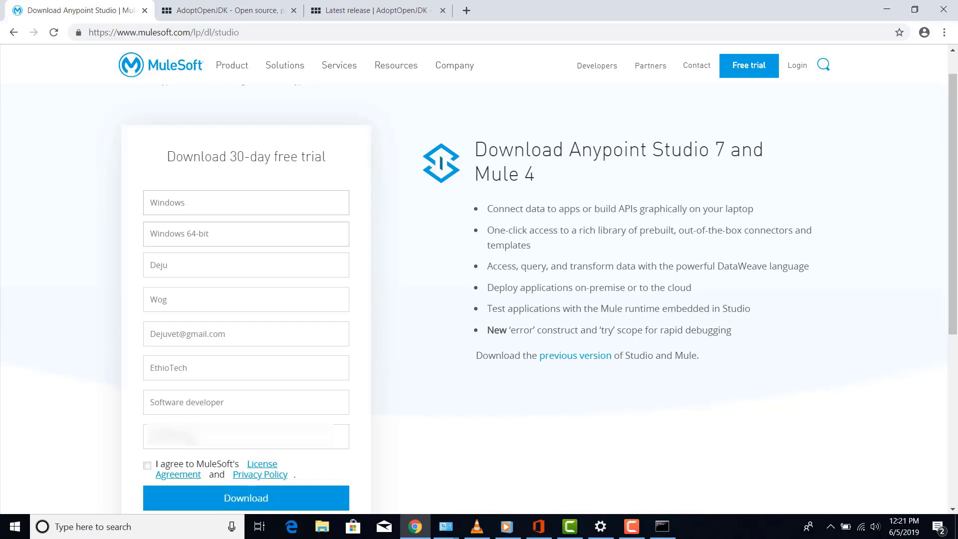
left_click(147, 467)
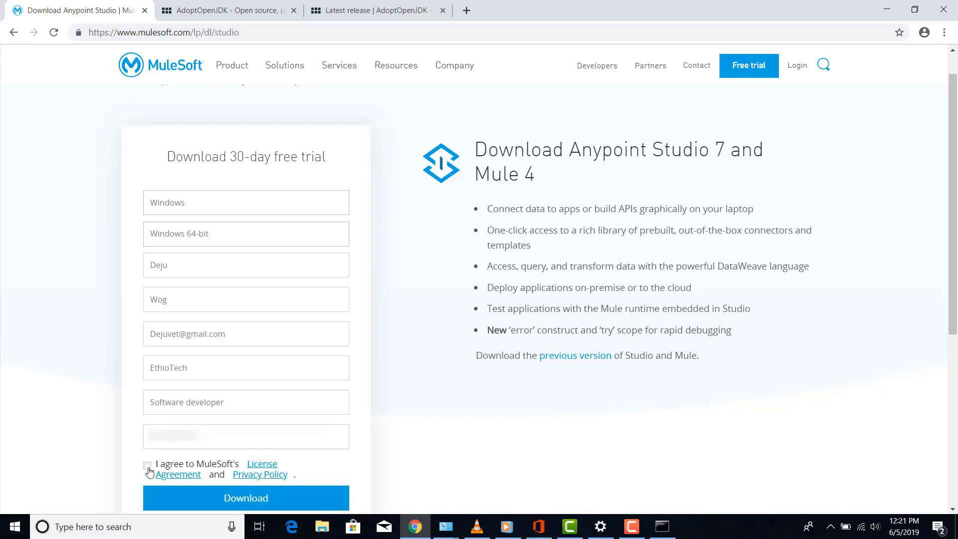
Submit the form to download the Anypoint Studio zip, then bring up File Explorer
left_click(299, 501)
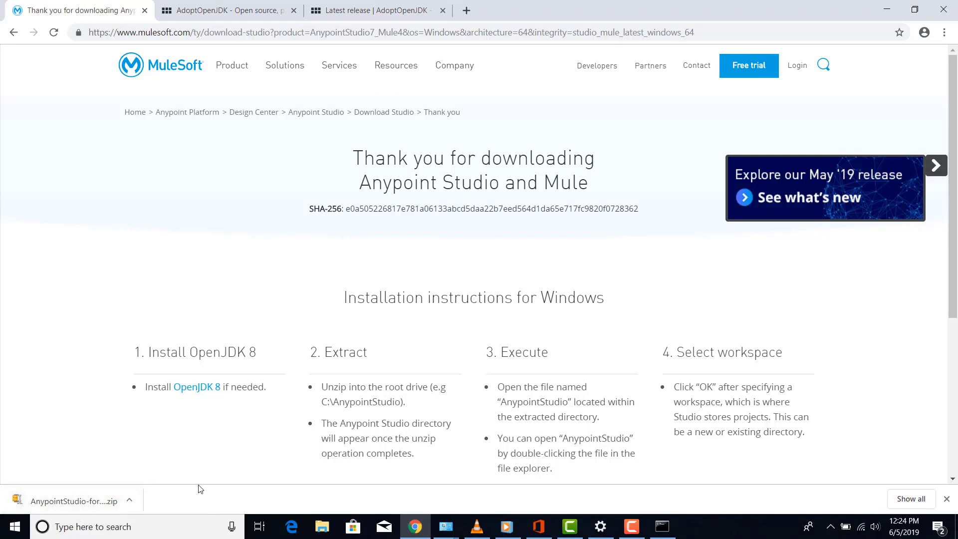
left_click(323, 531)
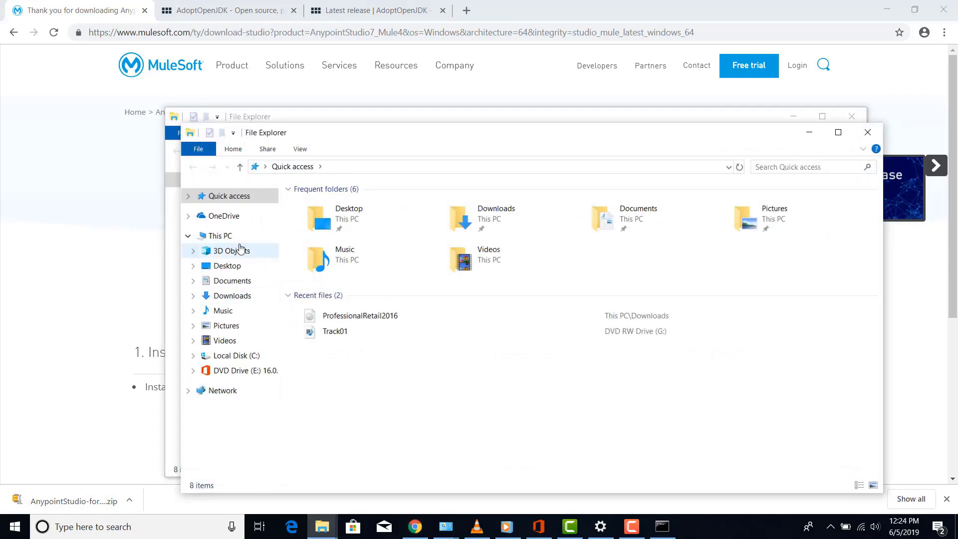
Show the Downloads folder and inspect the AnypointStudio-for-win-64bit-7.3.4 zip's context menu
left_click(237, 296)
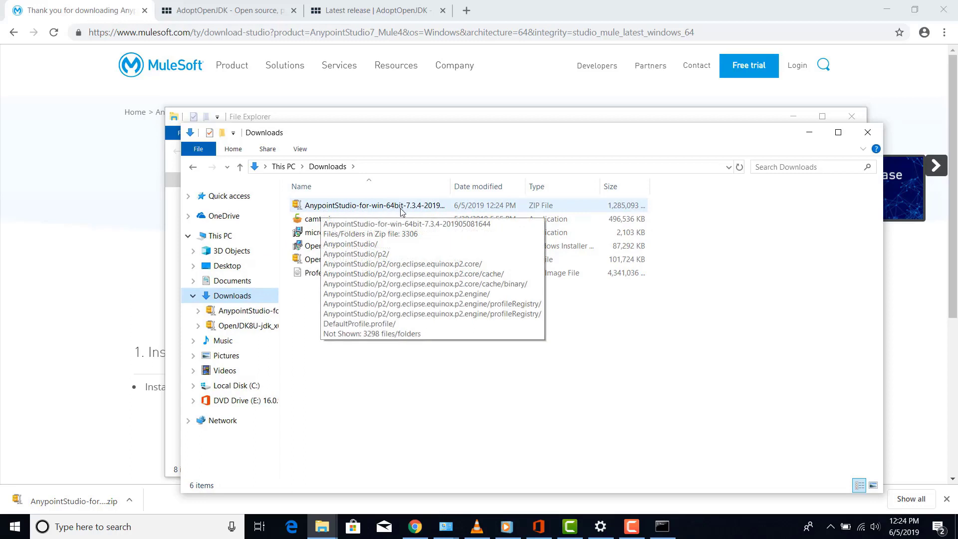
right_click(373, 207)
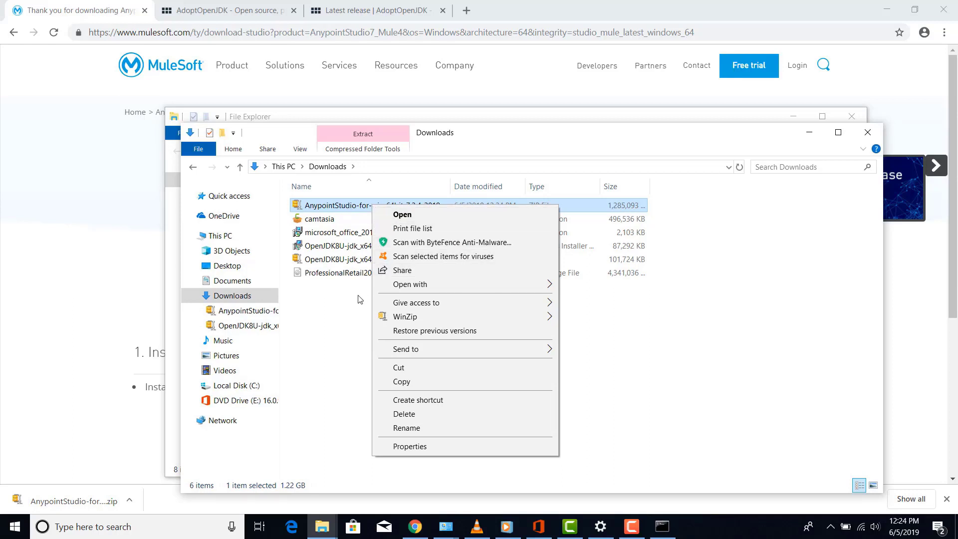
left_click(353, 307)
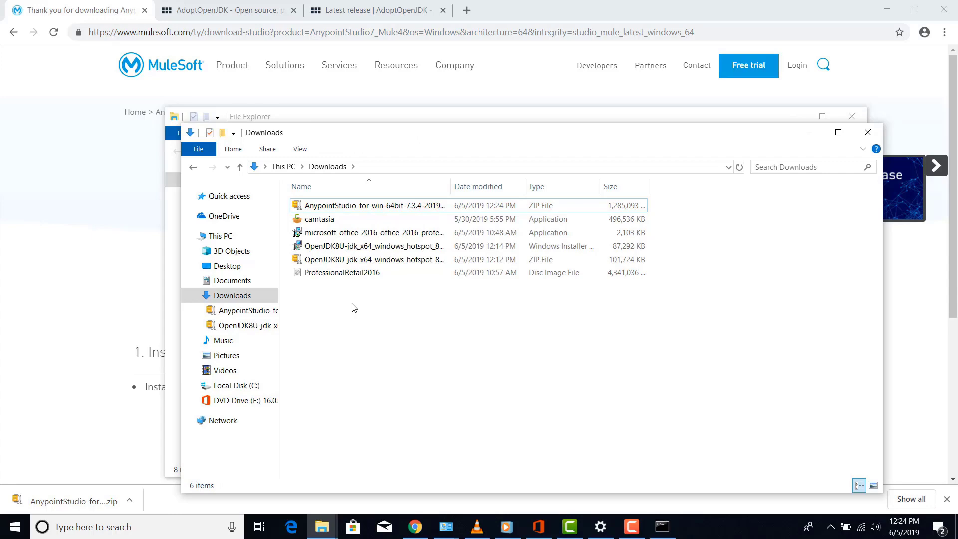
Search for 7-Zip in a new tab, download 7z1900-x64.msi from 7-zip.org, and run it
left_click(466, 10)
left_click(466, 11)
type("d")
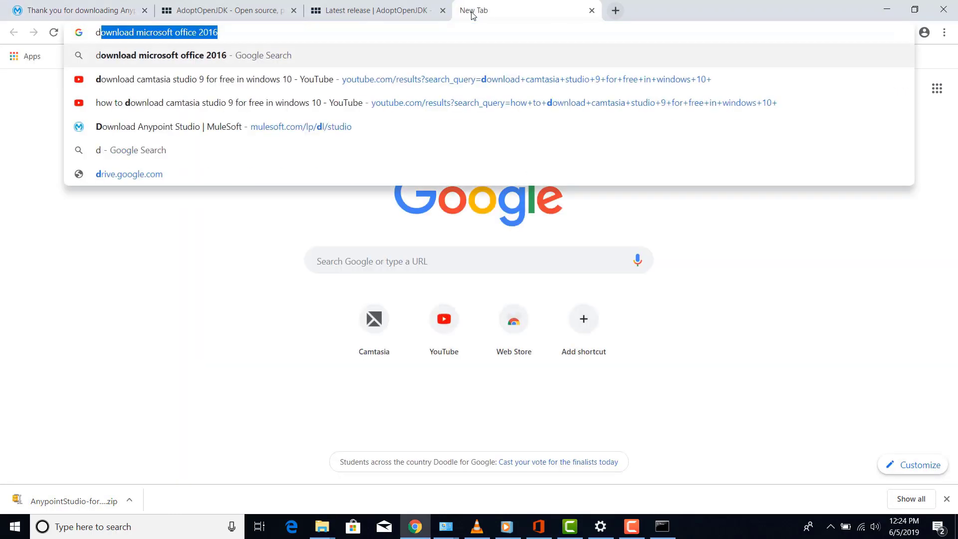
type("own")
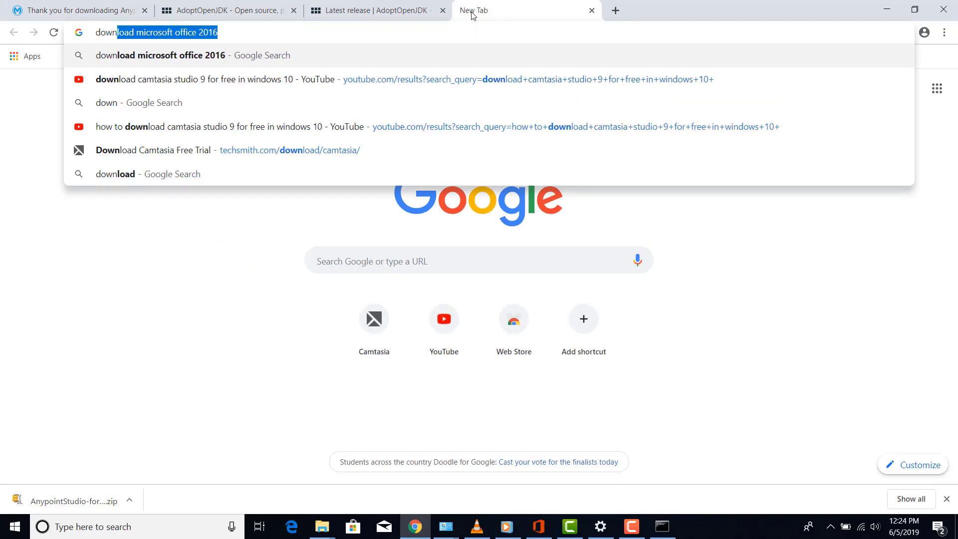
type("load ")
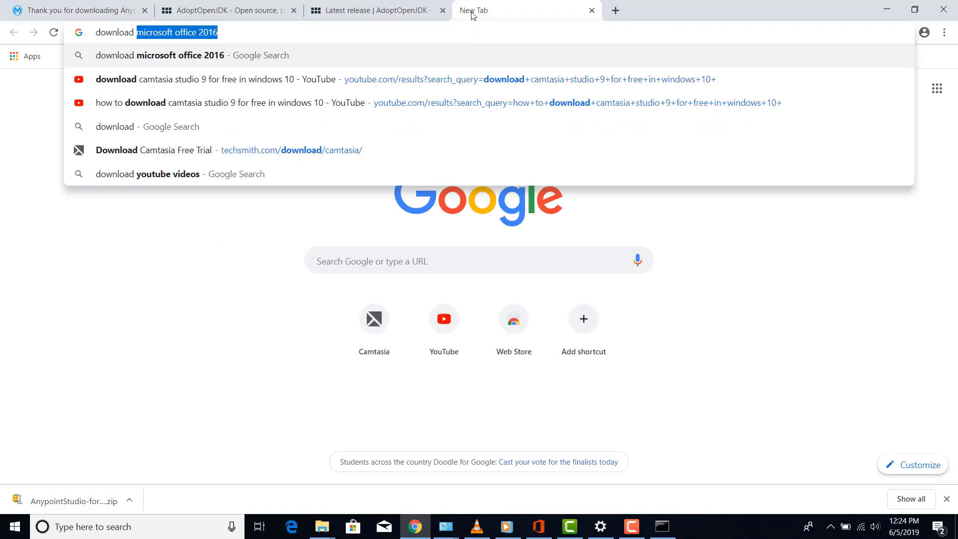
type("7")
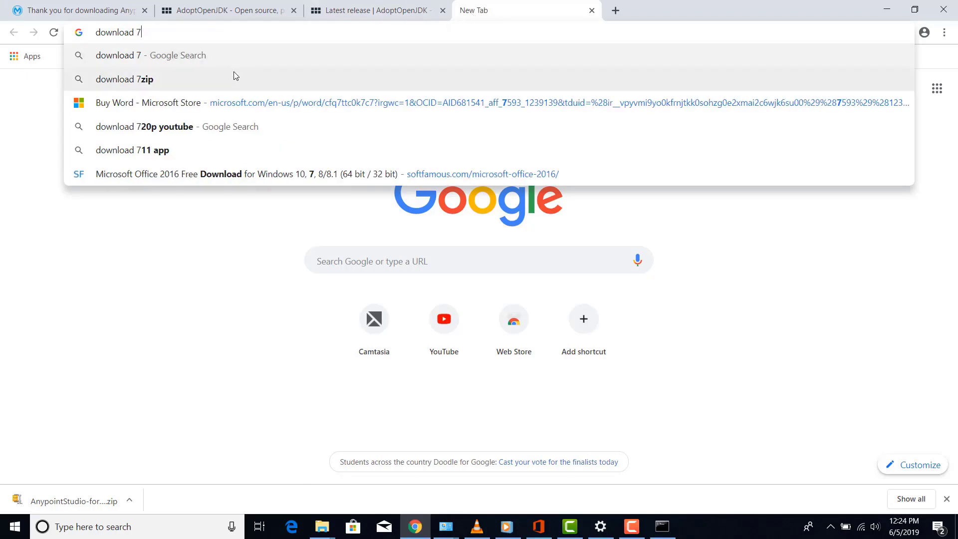
left_click(171, 80)
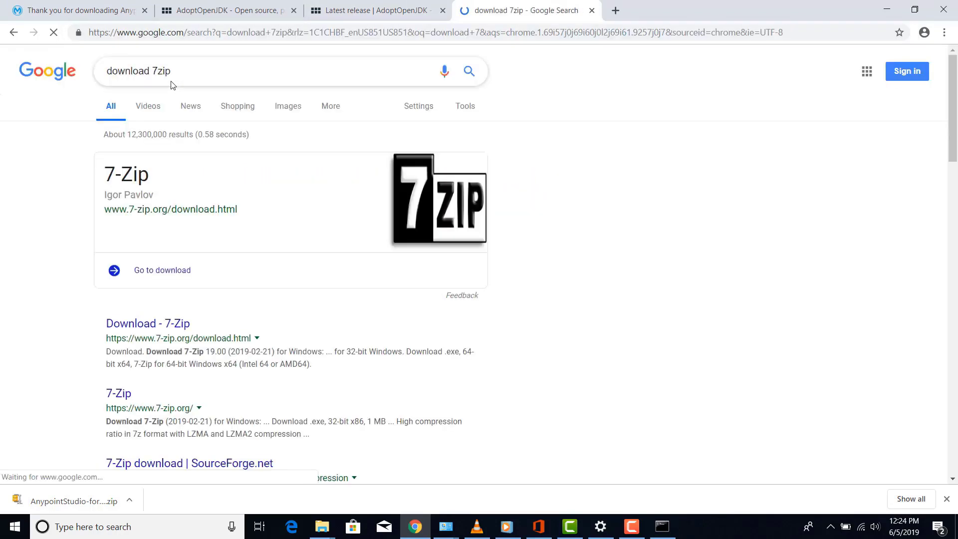
left_click(165, 270)
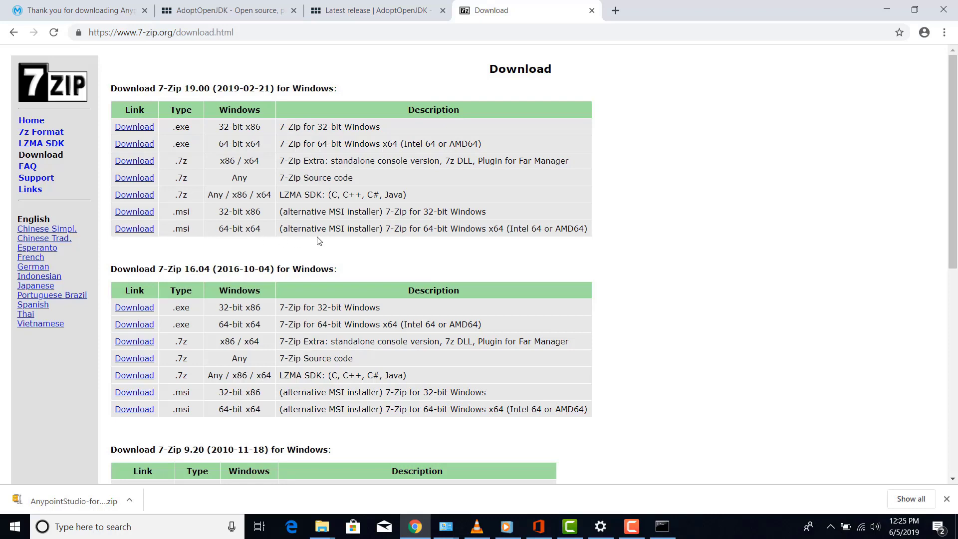
left_click(134, 229)
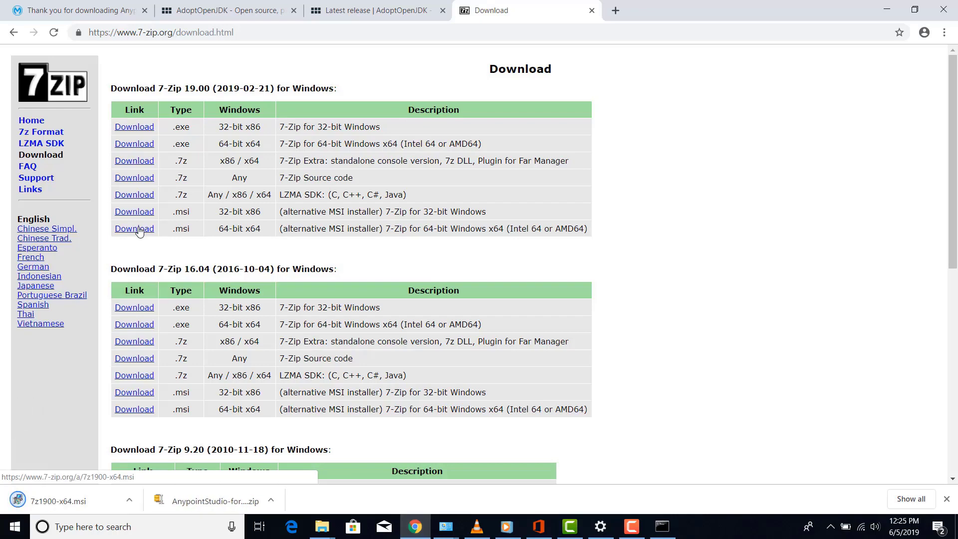
left_click(58, 504)
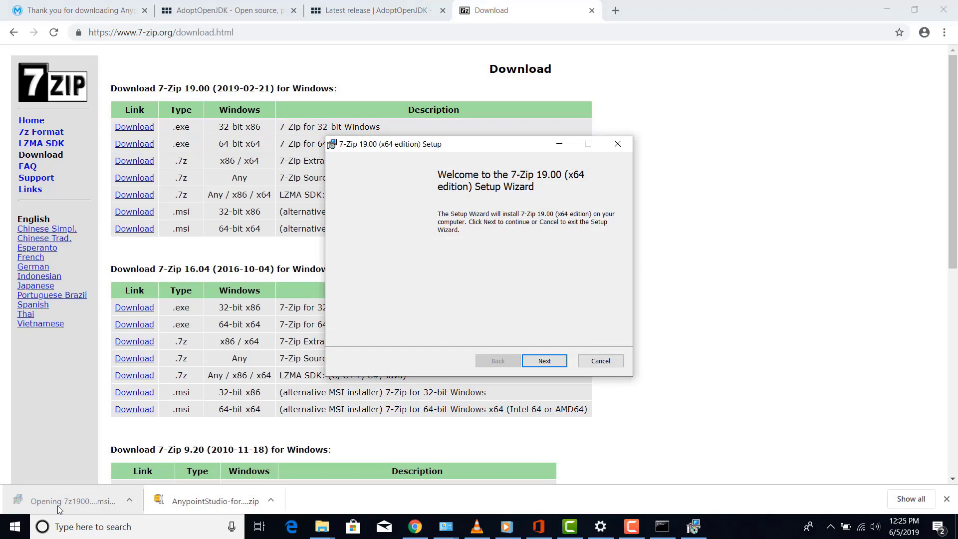
Install 7-Zip 19.00 (x64) with the licence accepted and default features, then finish setup
left_click(546, 360)
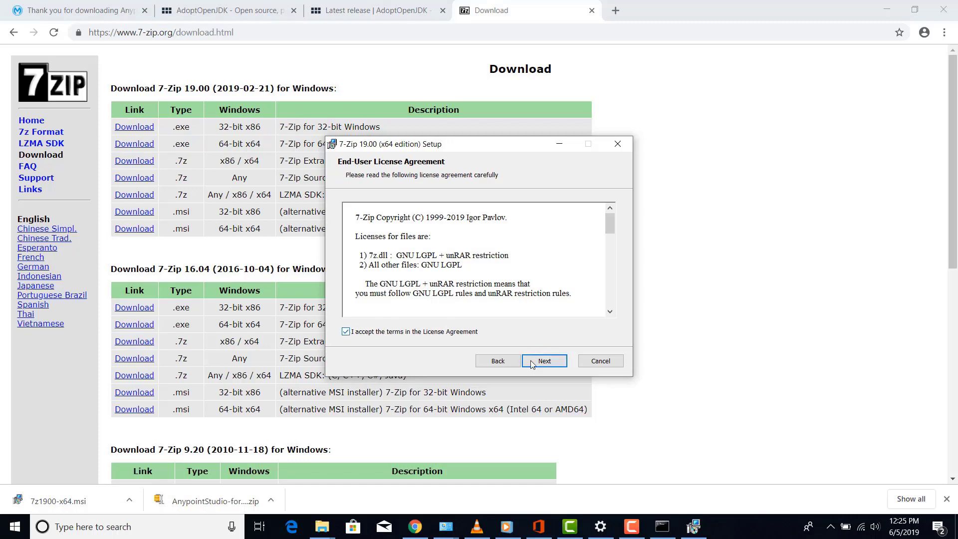
left_click(545, 364)
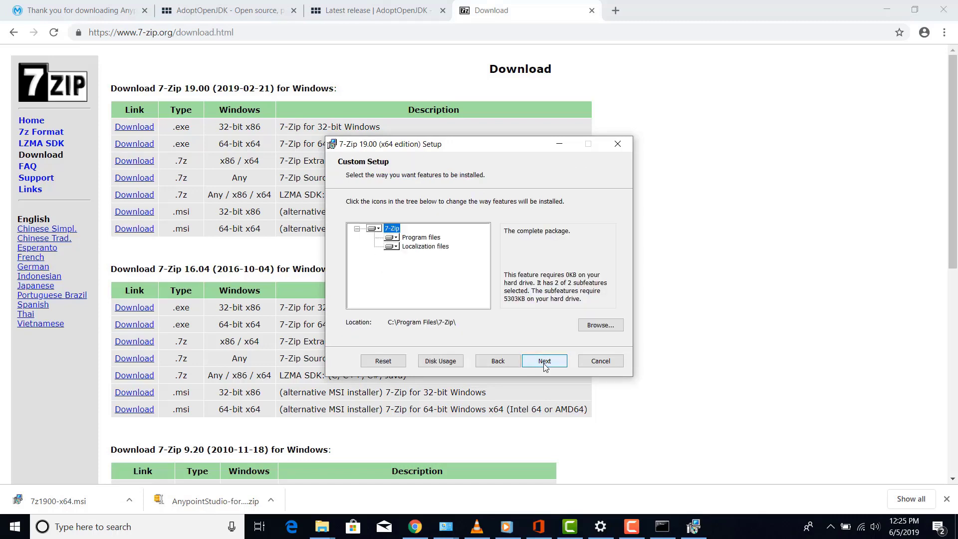
left_click(545, 366)
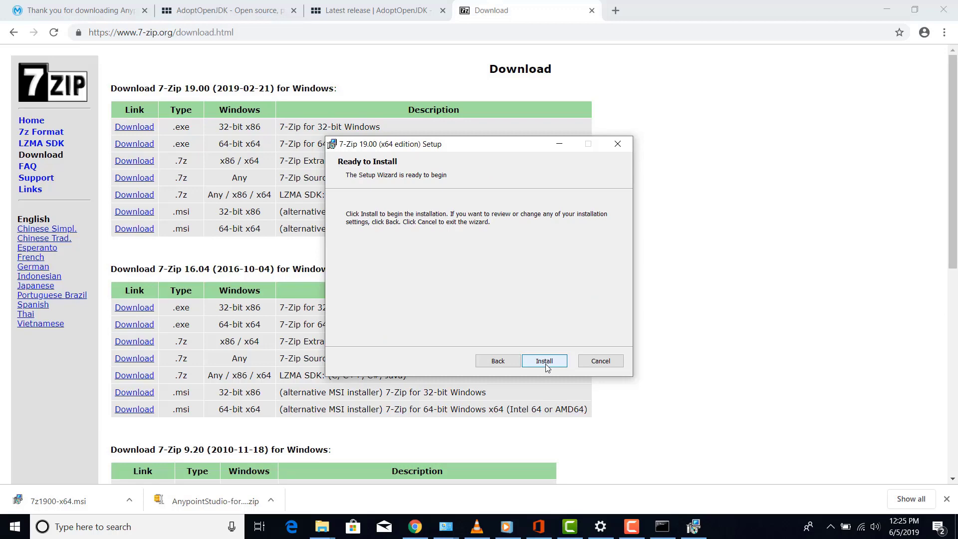
left_click(545, 364)
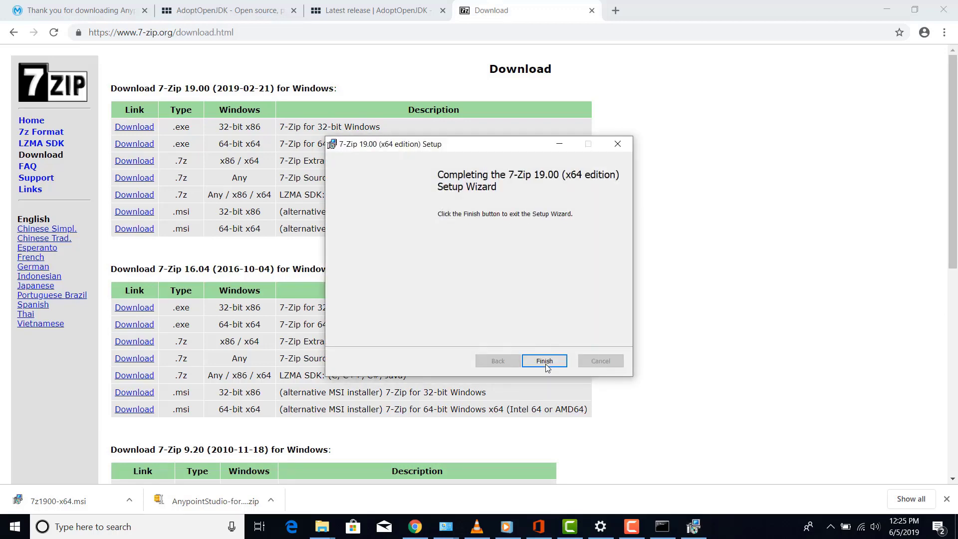
left_click(545, 365)
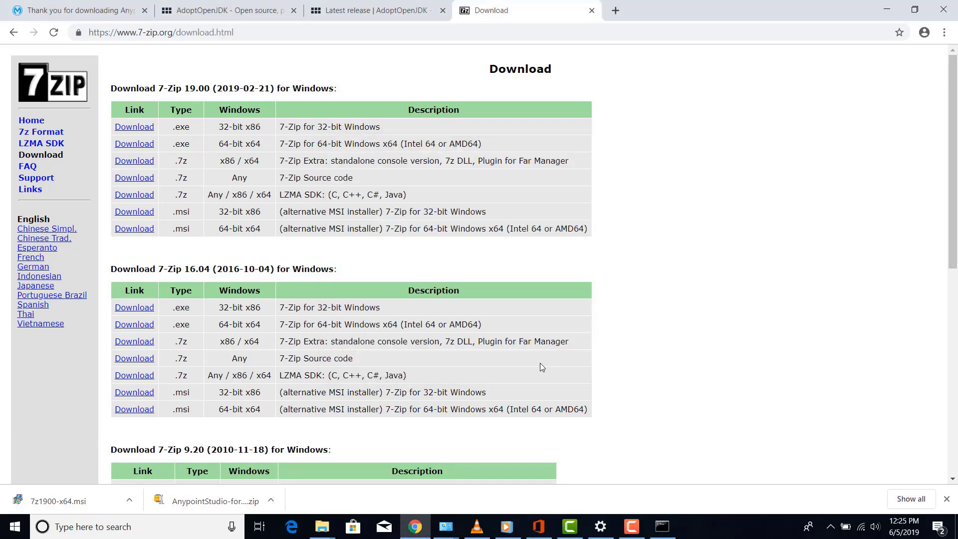
Extract the Anypoint Studio zip into Downloads using 7-Zip's Extract files option
left_click(412, 530)
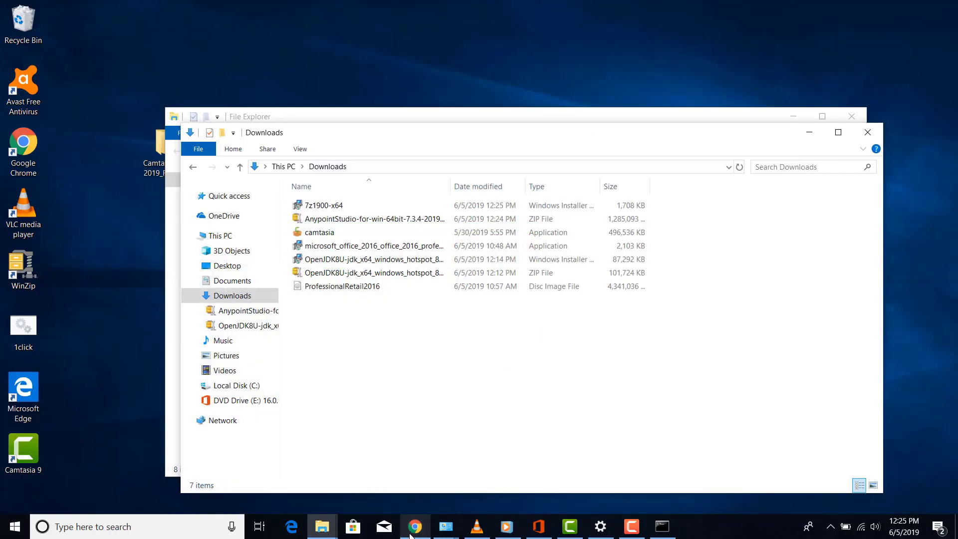
right_click(308, 221)
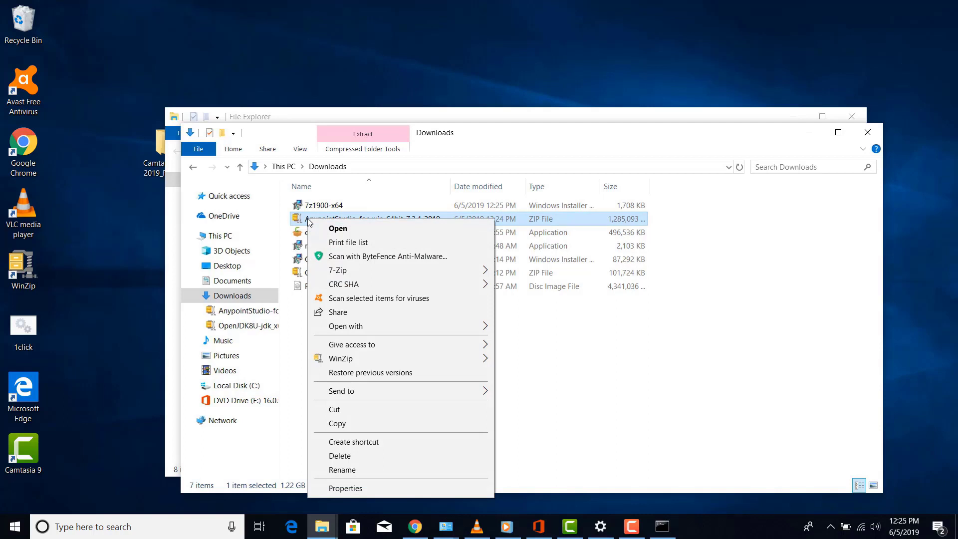
mouse_move(350, 270)
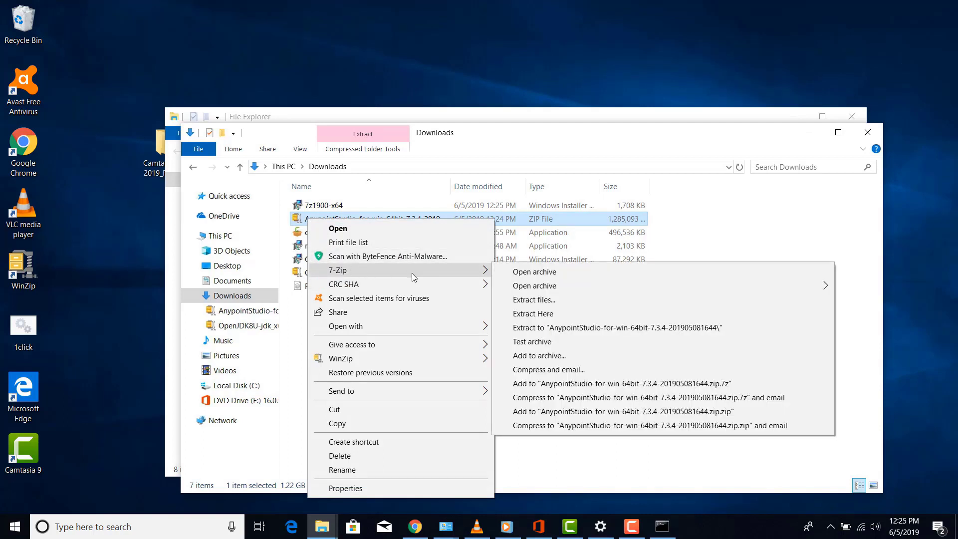
left_click(534, 299)
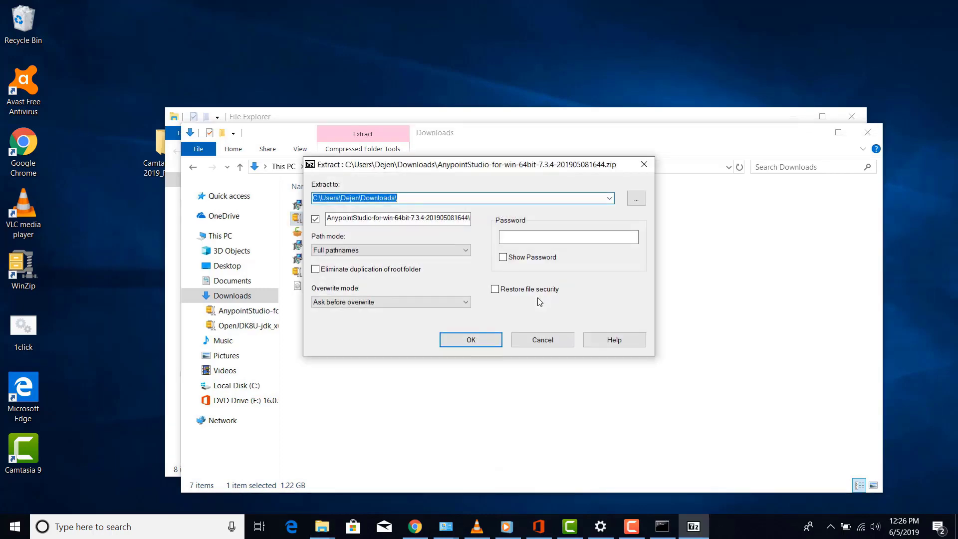
left_click(481, 339)
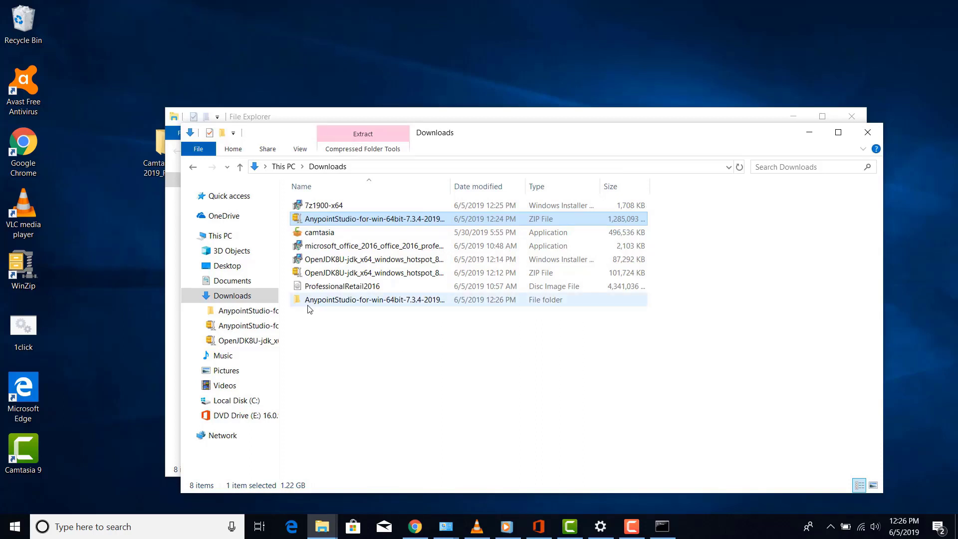
Open the extracted folder and copy the inner AnypointStudio folder
left_click(343, 306)
double_click(342, 306)
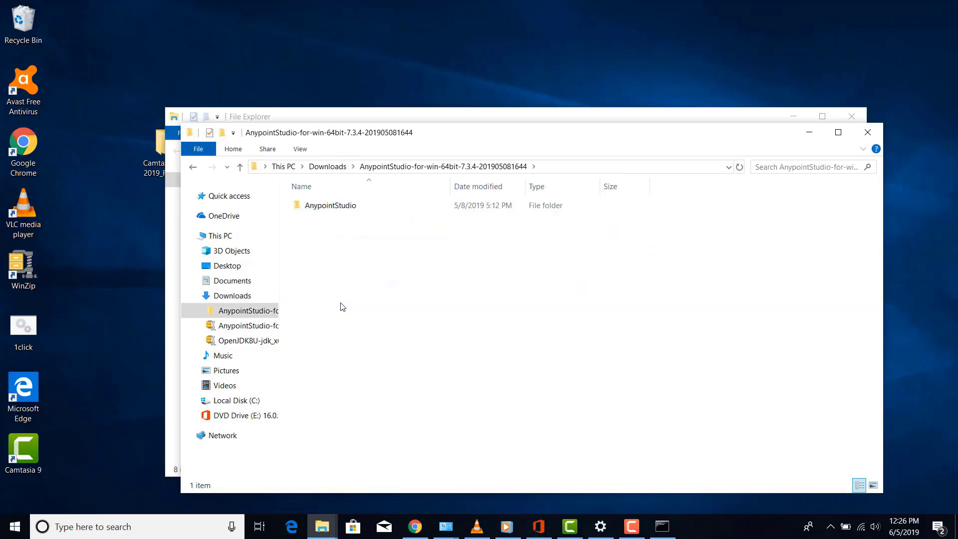
left_click(344, 206)
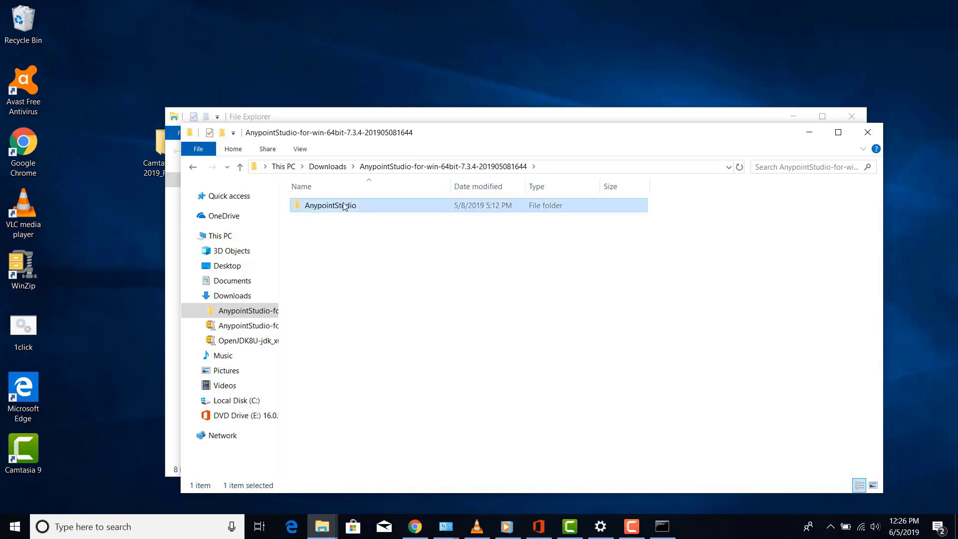
right_click(344, 205)
Paste the AnypointStudio folder into the root of Local Disk (C:)
left_click(221, 236)
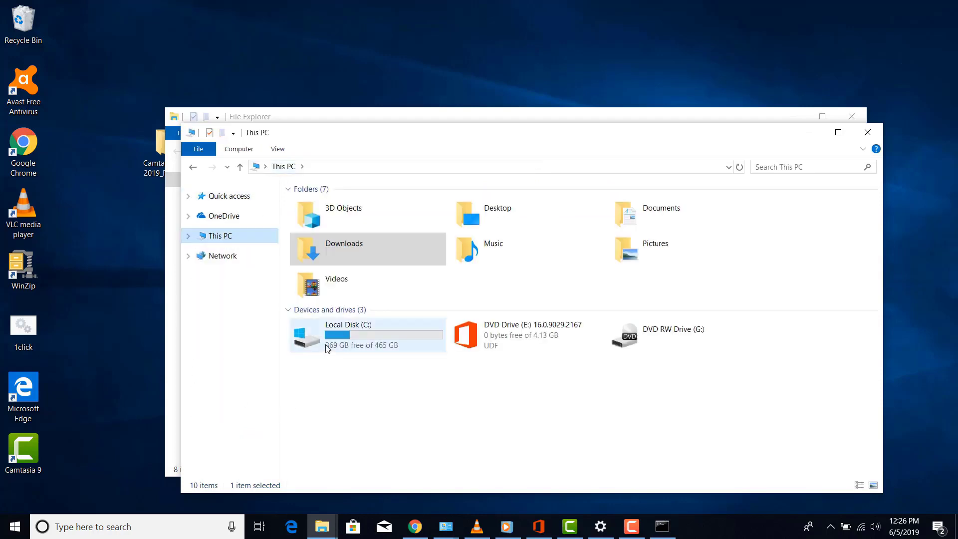
double_click(327, 347)
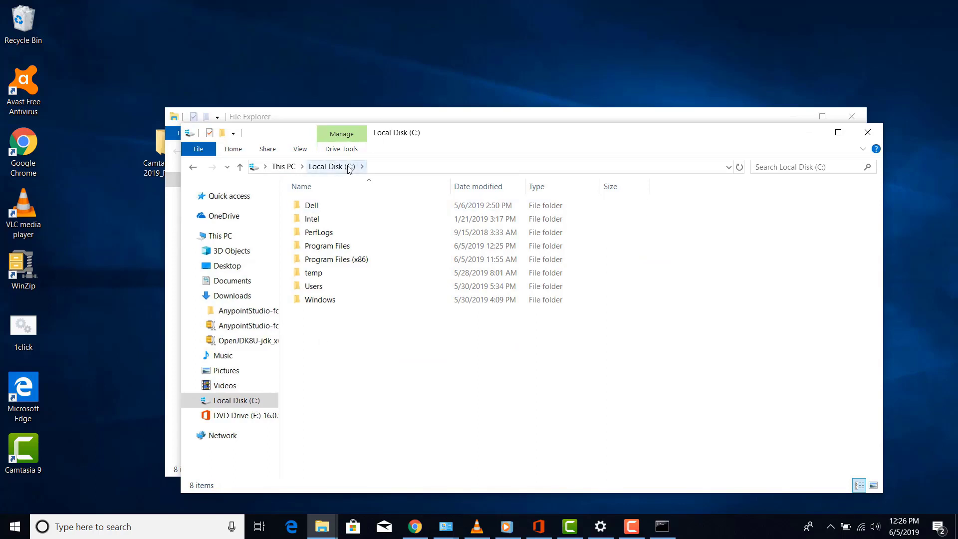
right_click(362, 333)
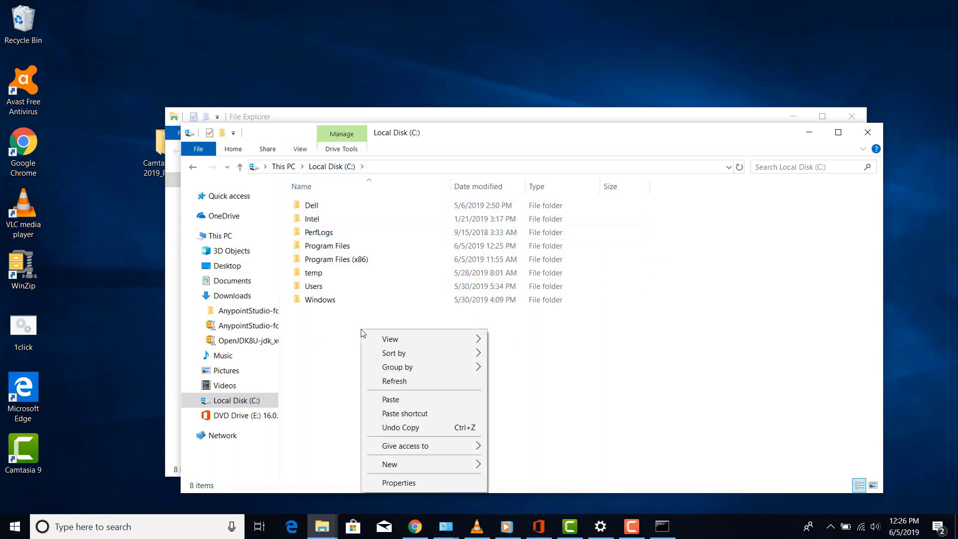
left_click(398, 404)
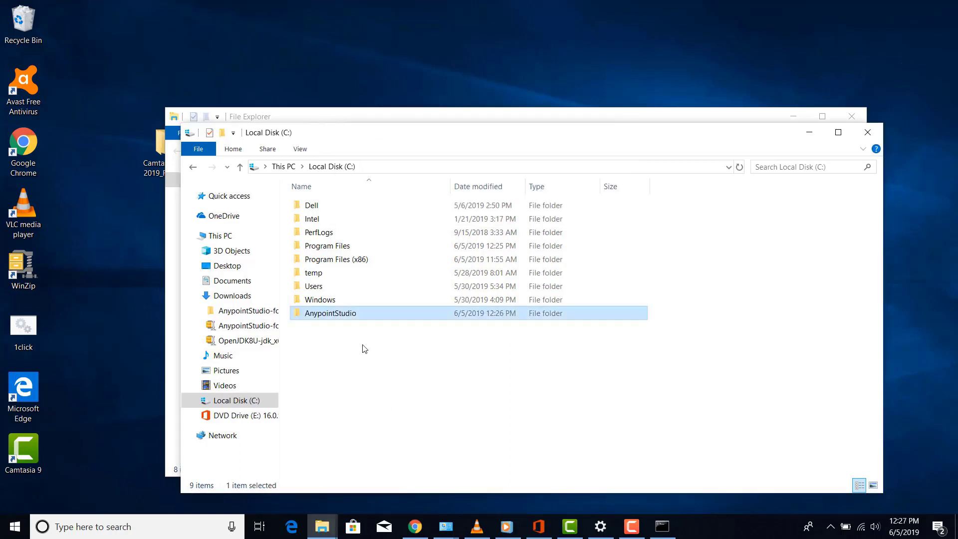
left_click(335, 384)
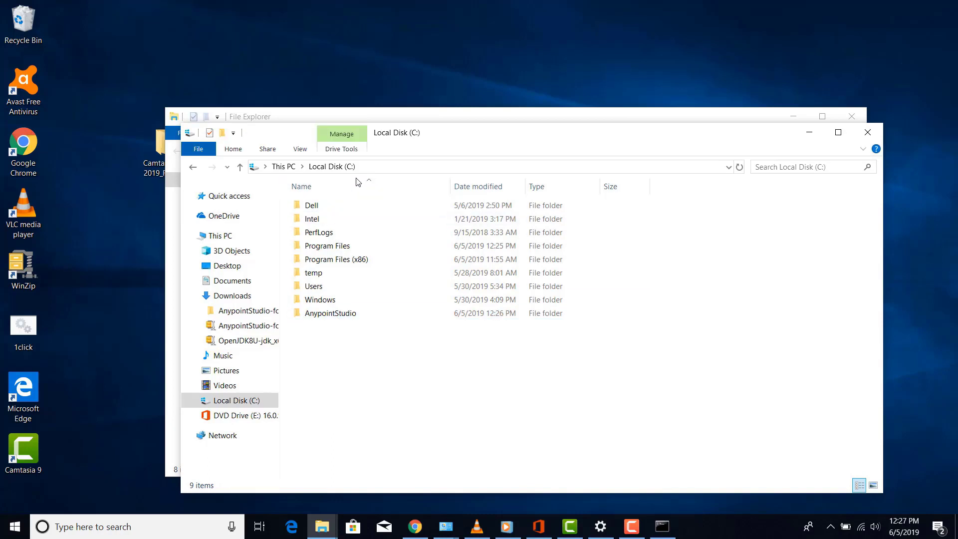
Open the C:\AnypointStudio folder and launch the AnypointStudio application from it
double_click(344, 315)
left_click(343, 314)
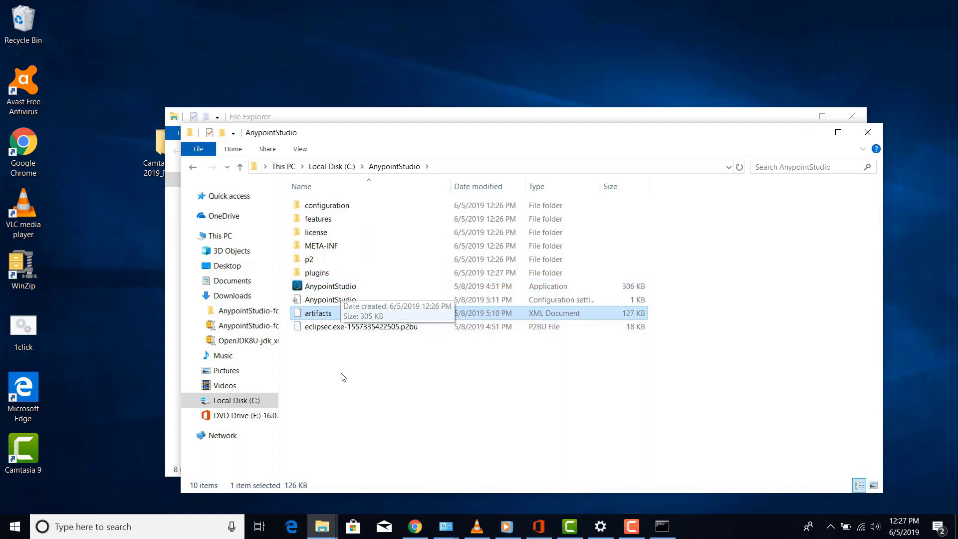
left_click(337, 418)
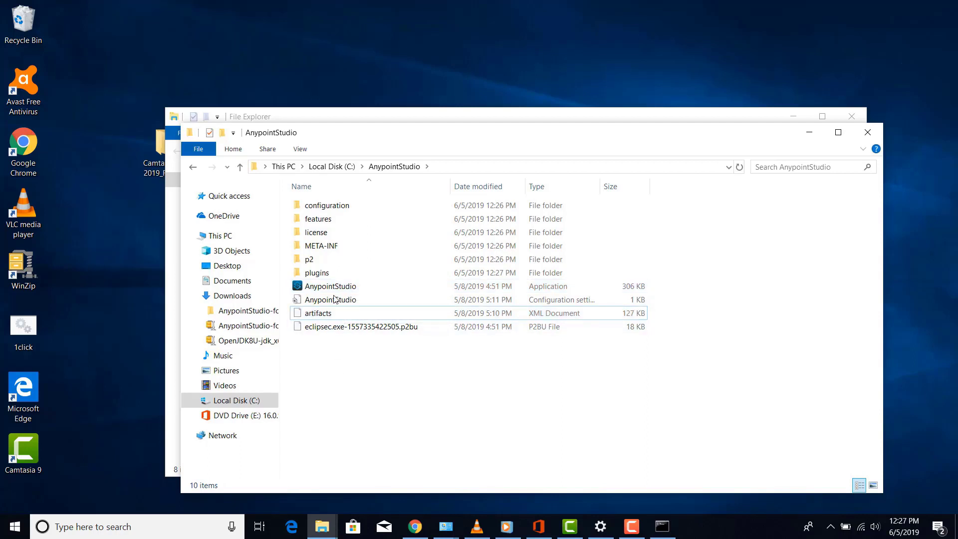
double_click(332, 287)
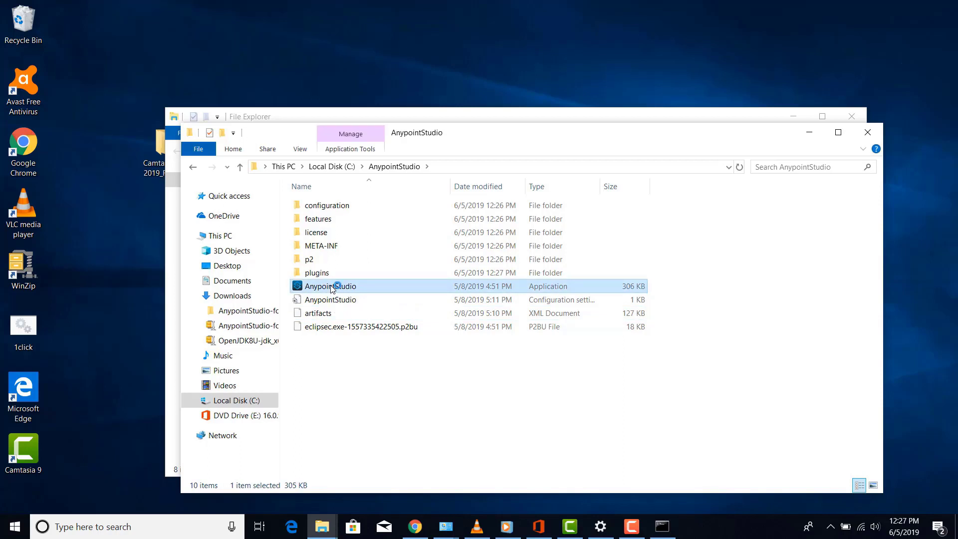
left_click(809, 133)
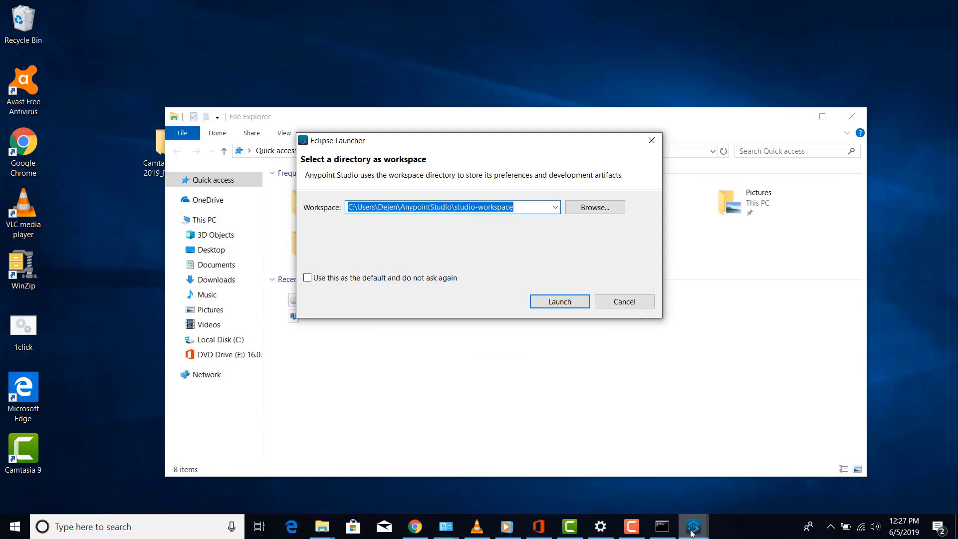
Close the duplicate Eclipse Launcher, then launch Studio with the workspace folder renamed to mule4courseProject
mouse_move(692, 533)
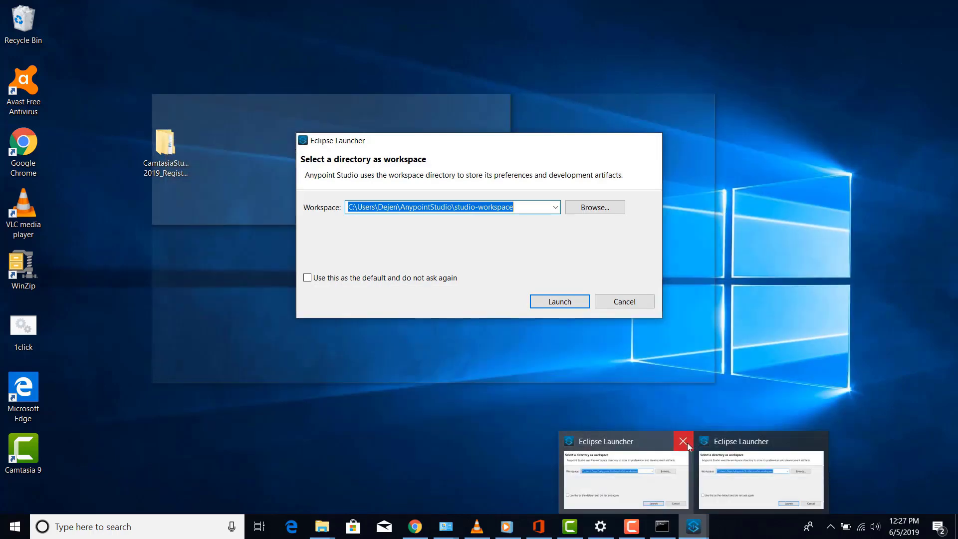
left_click(685, 441)
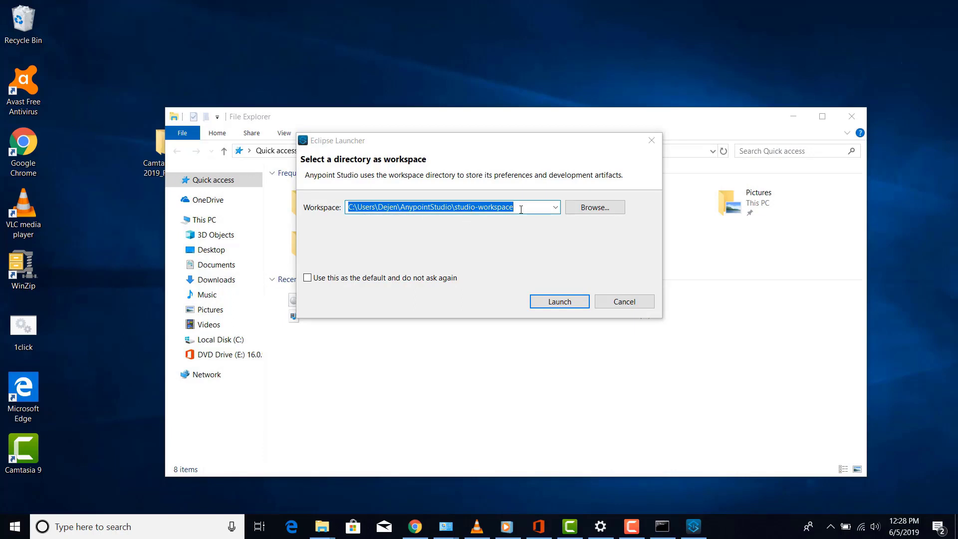
left_click(516, 206)
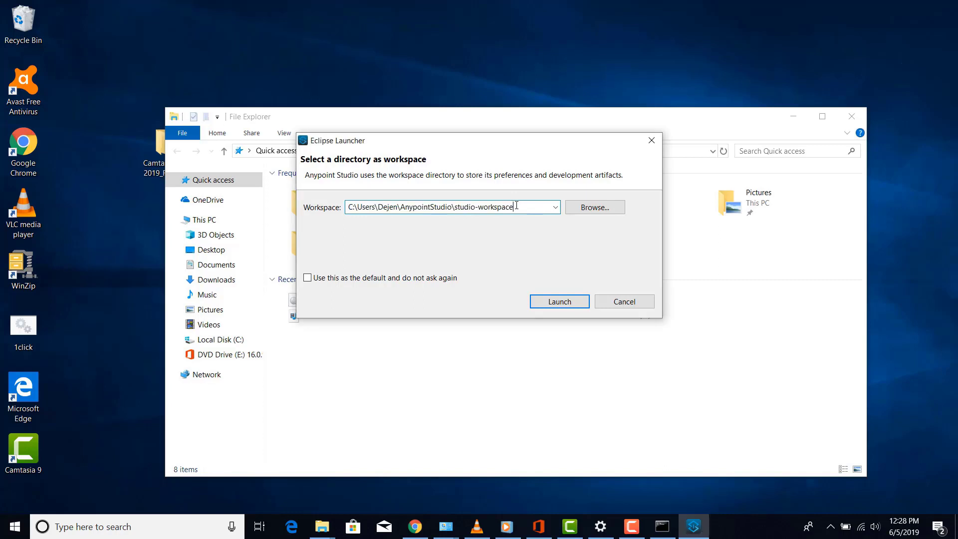
key("BackSpace")
key("BackSpace")
key("BackSpace")
key("BackSpace")
key("BackSpace")
key("BackSpace")
key("BackSpace")
key("BackSpace")
key("BackSpace")
key("BackSpace")
key("BackSpace")
key("BackSpace")
key("BackSpace")
key("BackSpace")
key("BackSpace")
key("BackSpace")
type("mu")
type("le 4")
type("4")
type("course")
type("Project")
left_click(573, 303)
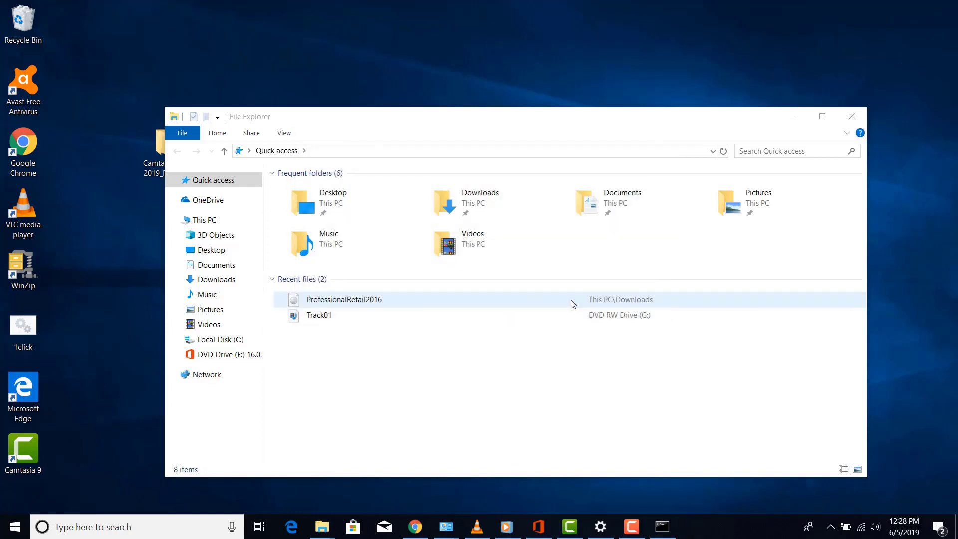
Maximize Studio, allow it through the firewall, and leave the welcome screen for the workspace
left_click(792, 117)
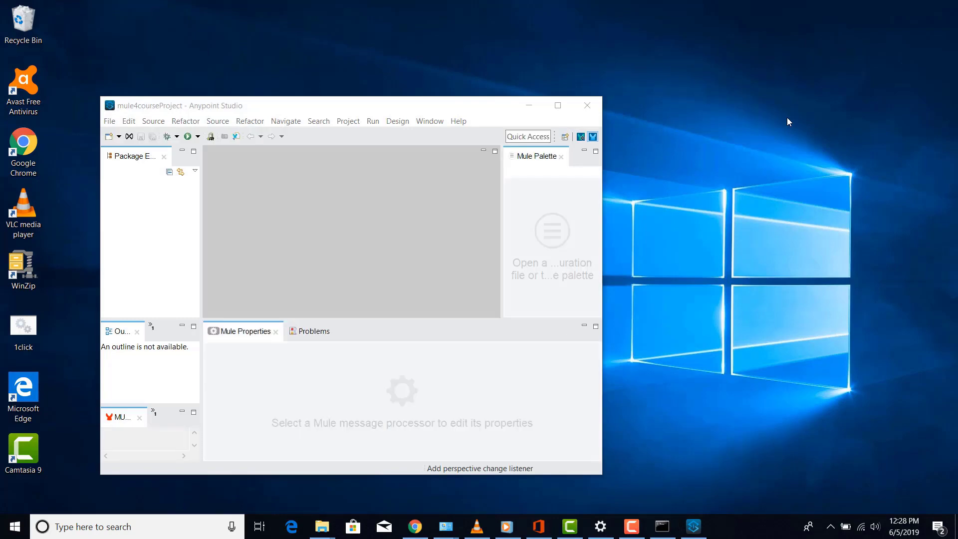
left_click(560, 106)
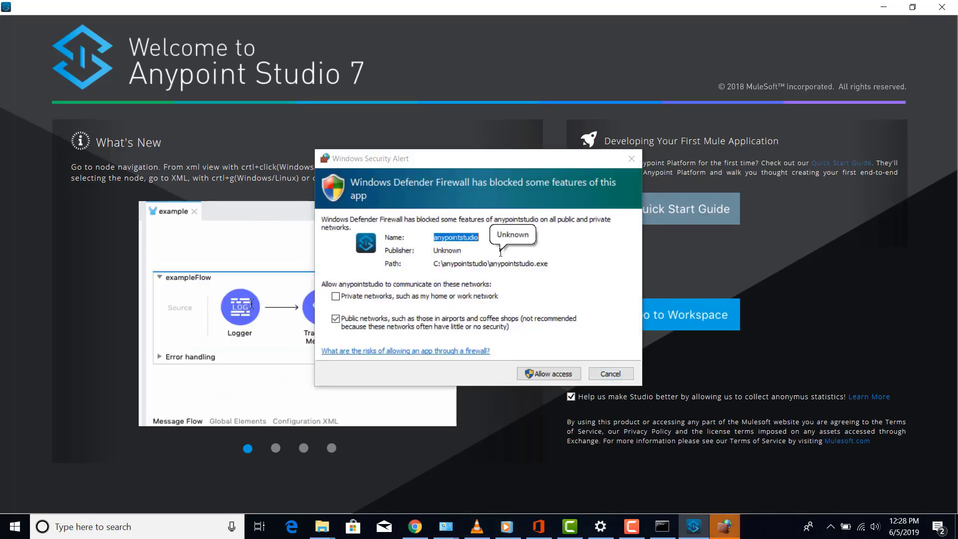
left_click(549, 373)
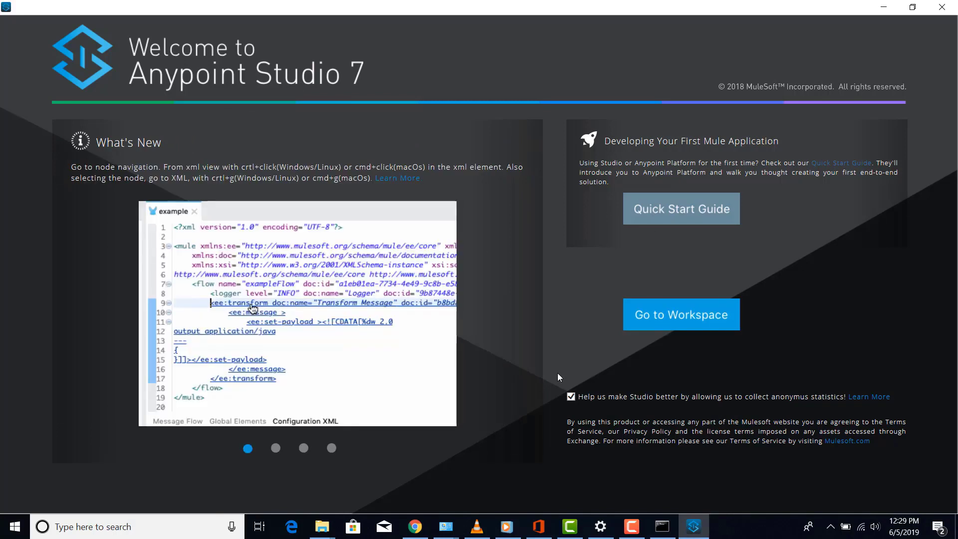
left_click(691, 327)
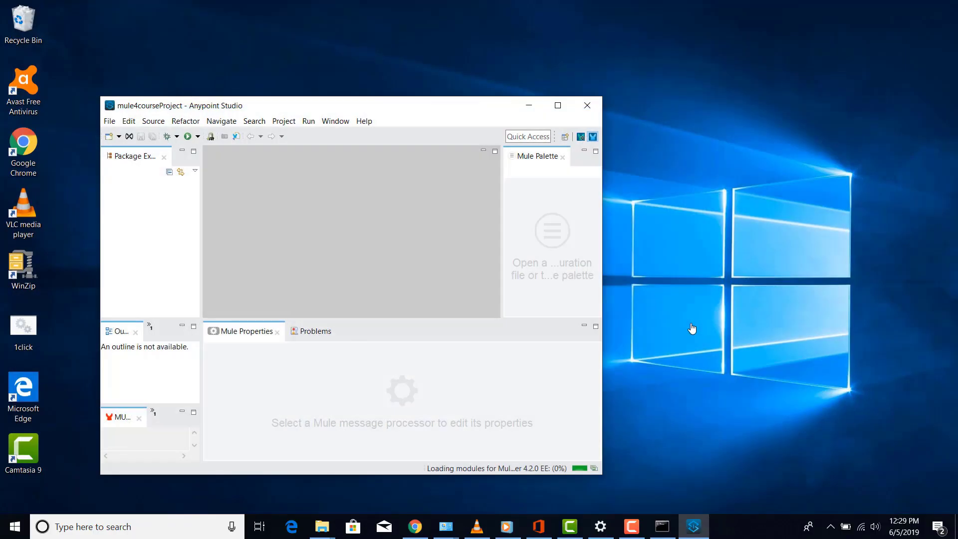
Maximize the mule4courseProject workspace window to fill the screen
left_click(557, 105)
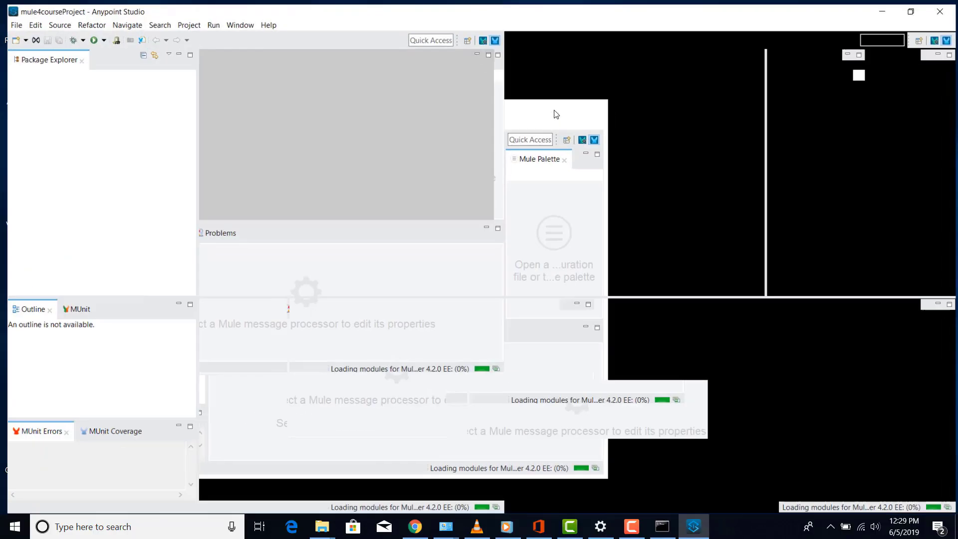